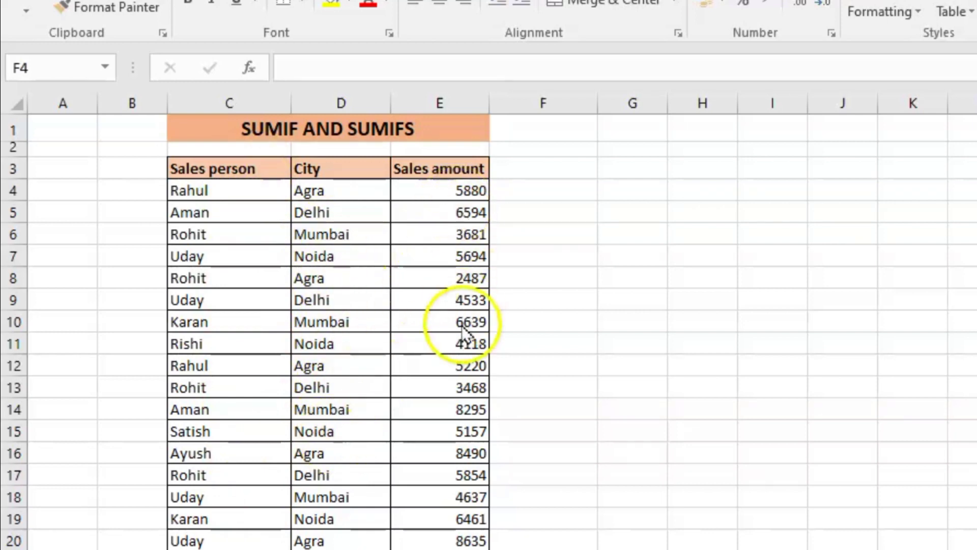
{"action": "left_click", "coordinate": [206, 305]}
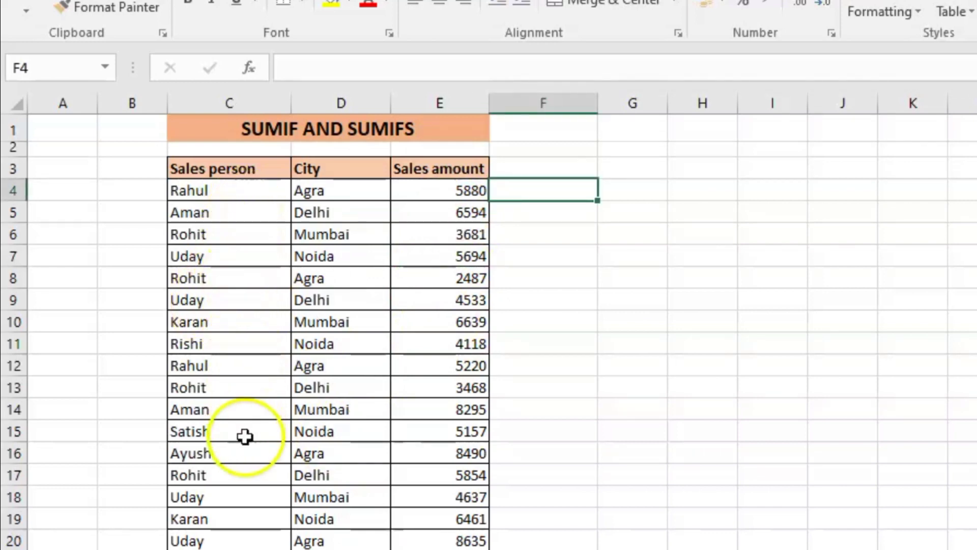
{"action": "left_click", "coordinate": [223, 217]}
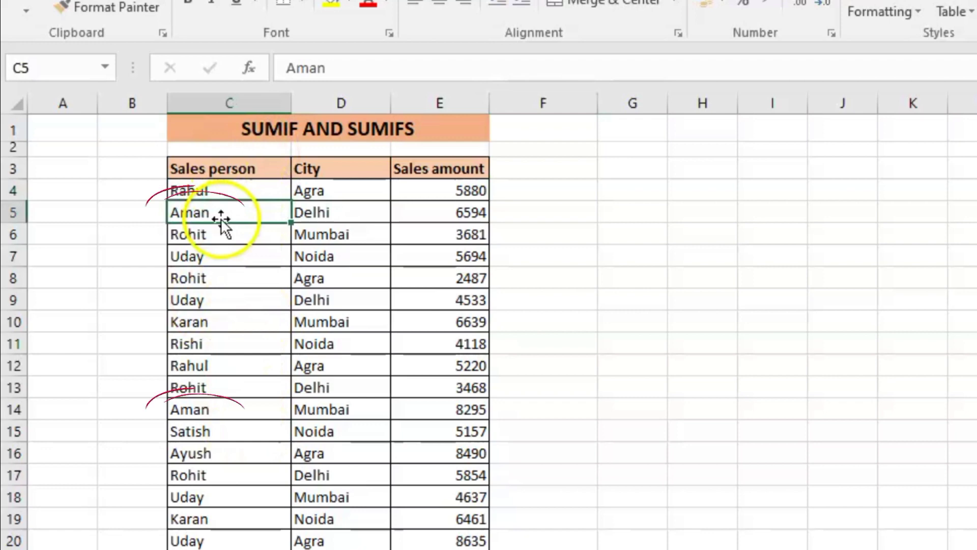
{"action": "left_click", "coordinate": [219, 430]}
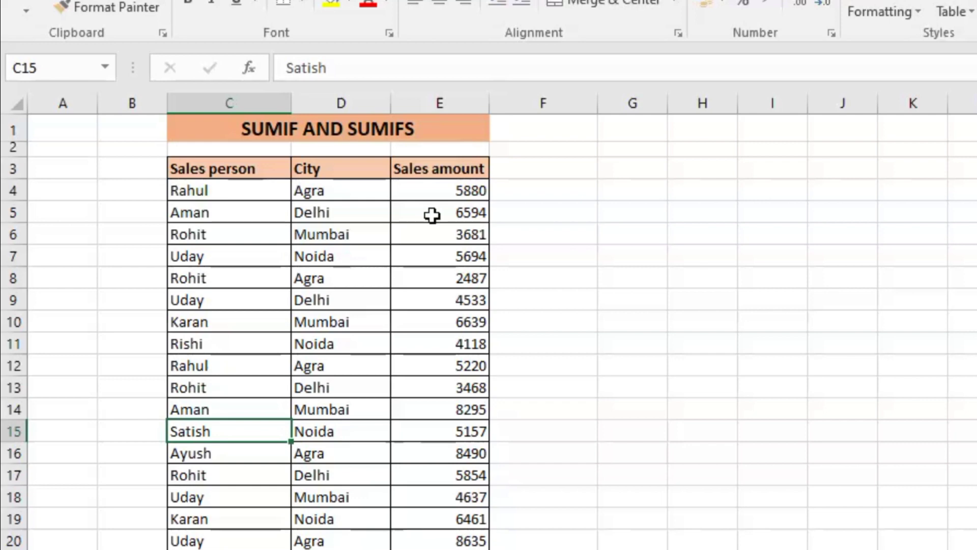
- Begin a SUMIF formula in F4 with the Sales person cells C4:C20 as the criteria range
{"action": "left_click", "coordinate": [541, 192]}
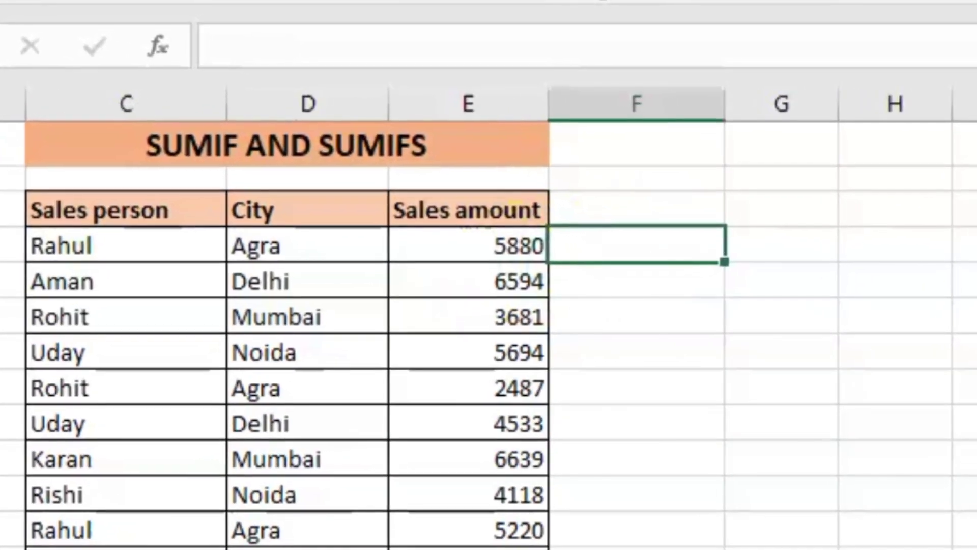
{"action": "type", "text": "=s"}
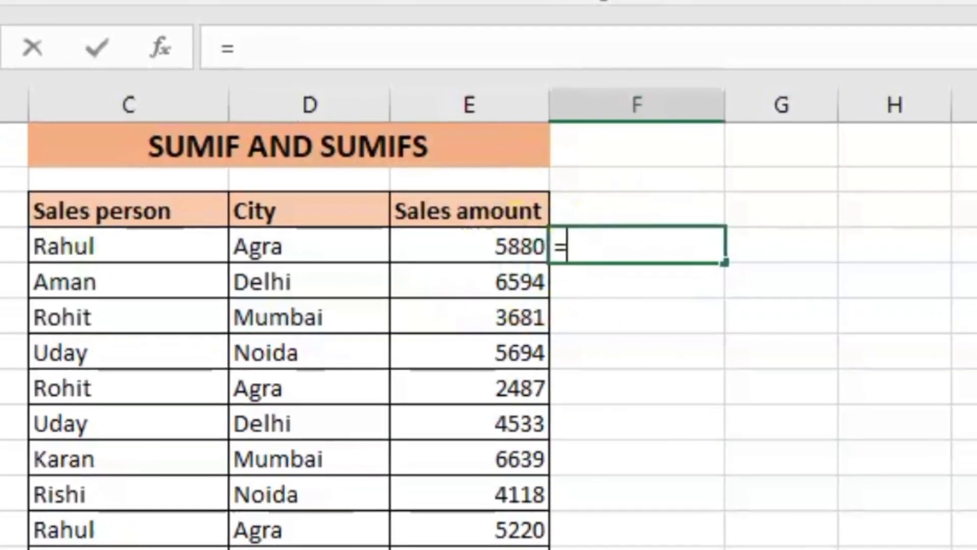
{"action": "type", "text": "umi"}
{"action": "type", "text": "f"}
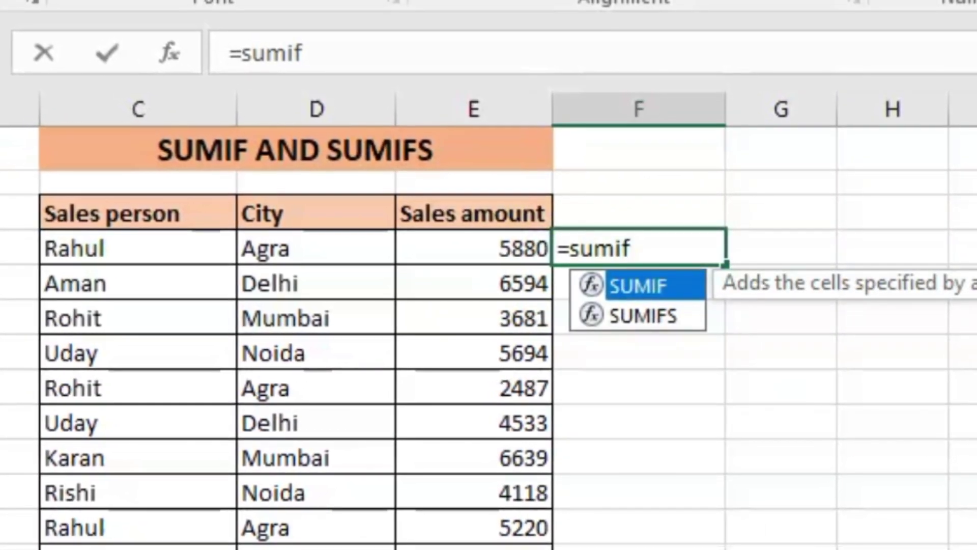
{"action": "type", "text": "("}
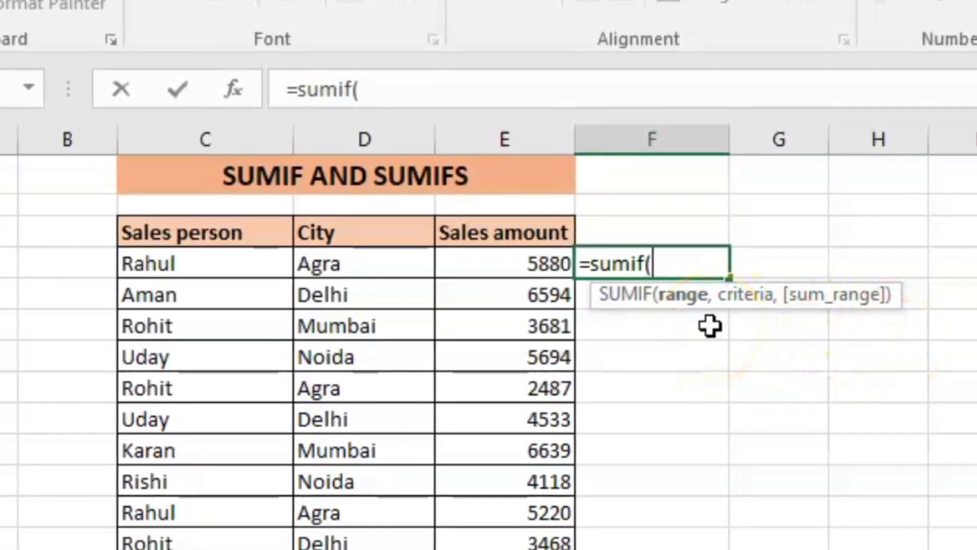
{"action": "left_click_drag", "start_coordinate": [207, 264], "coordinate": [208, 478]}
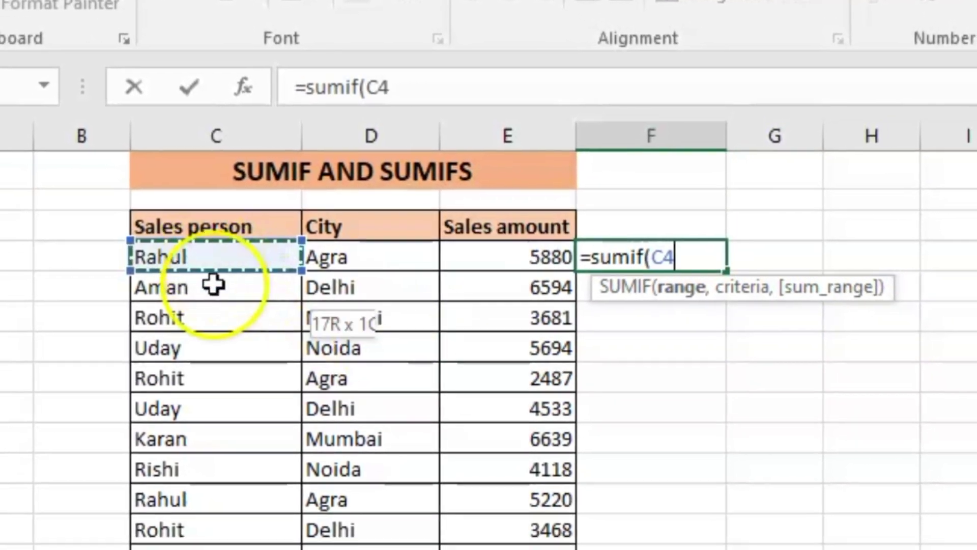
{"action": "left_click_drag", "start_coordinate": [233, 319], "coordinate": [232, 549]}
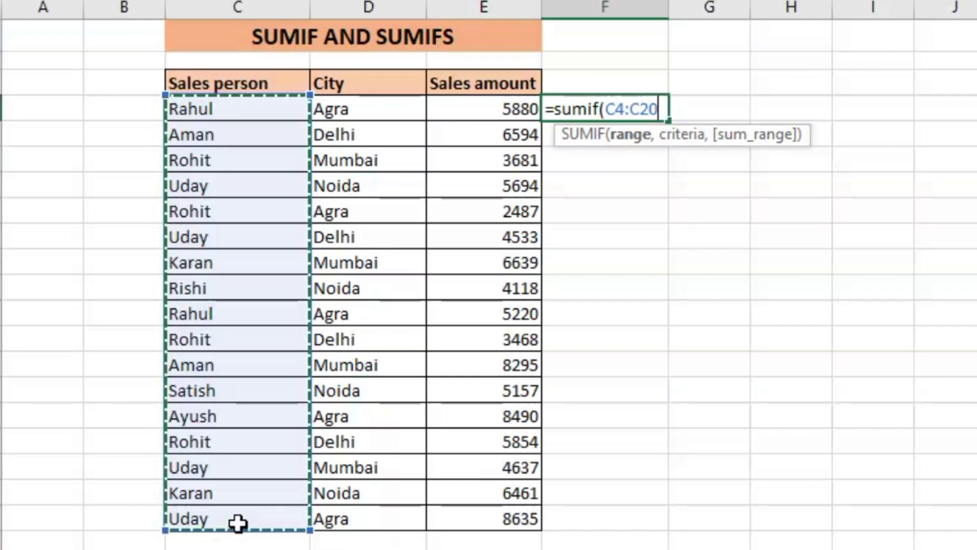
{"action": "type", "text": ","}
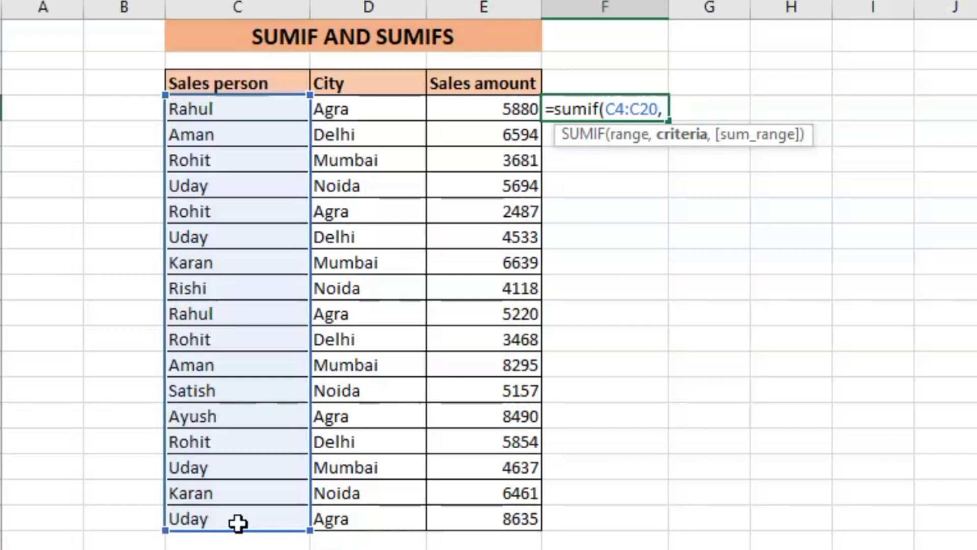
- Complete the F4 formula with the first listed salesperson's name as the criterion and E4:E20 as the sum range
{"action": "type", "text": "\"Rah"}
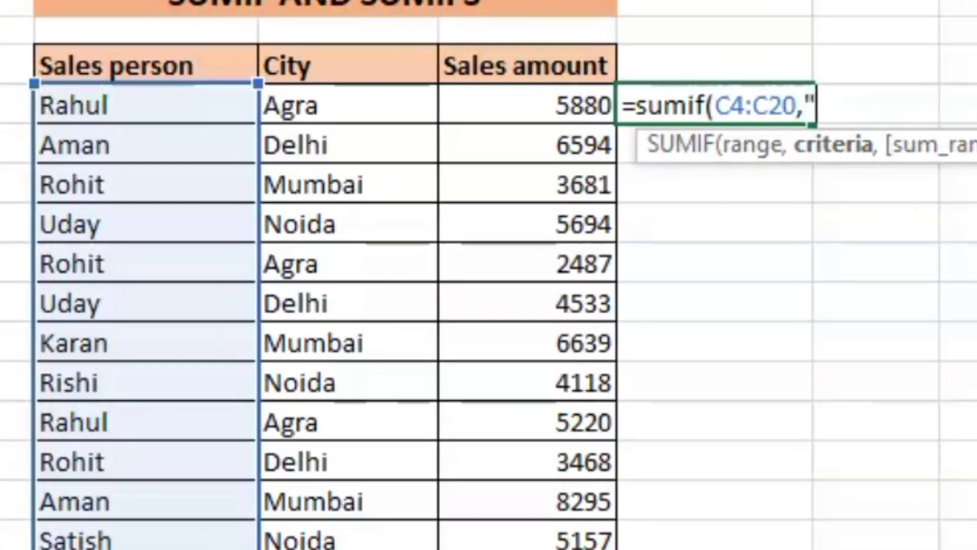
{"action": "type", "text": "ul"}
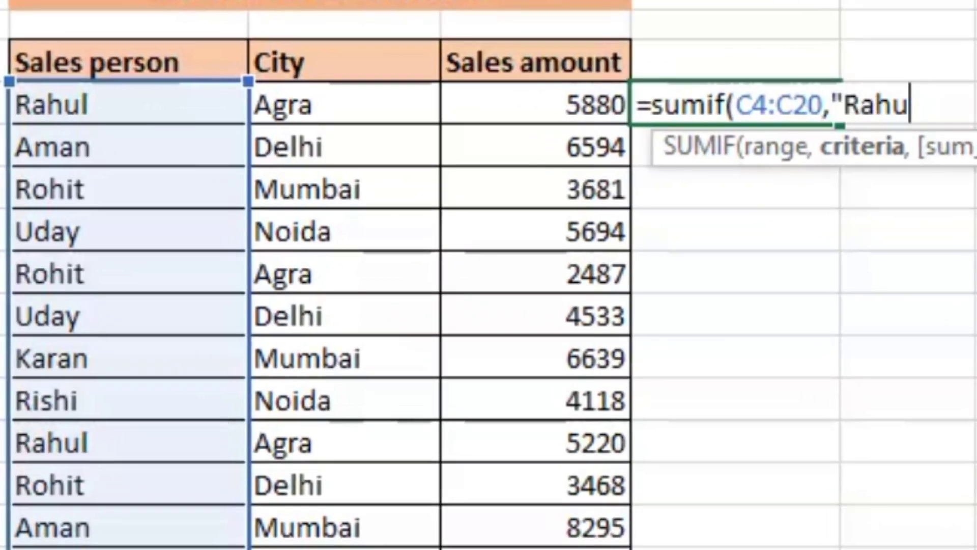
{"action": "type", "text": "\""}
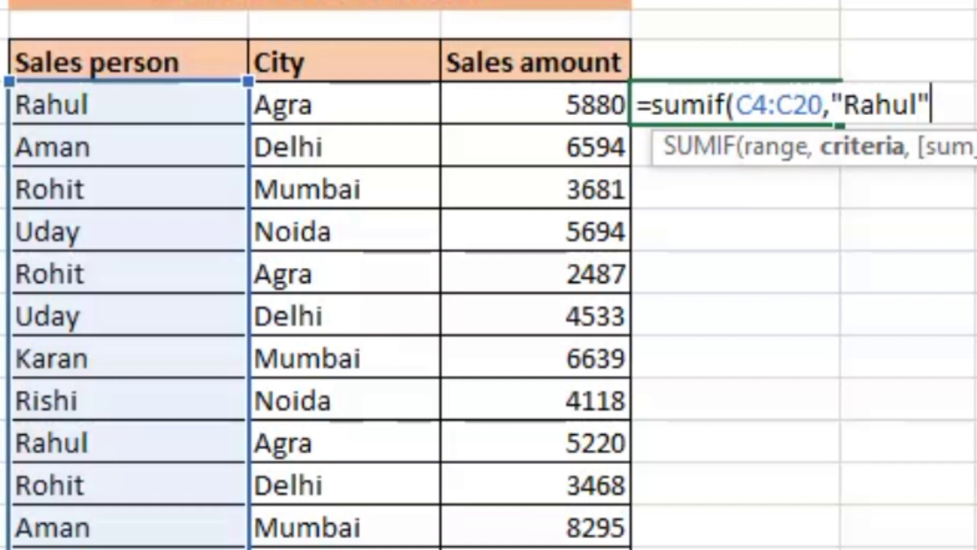
{"action": "type", "text": ","}
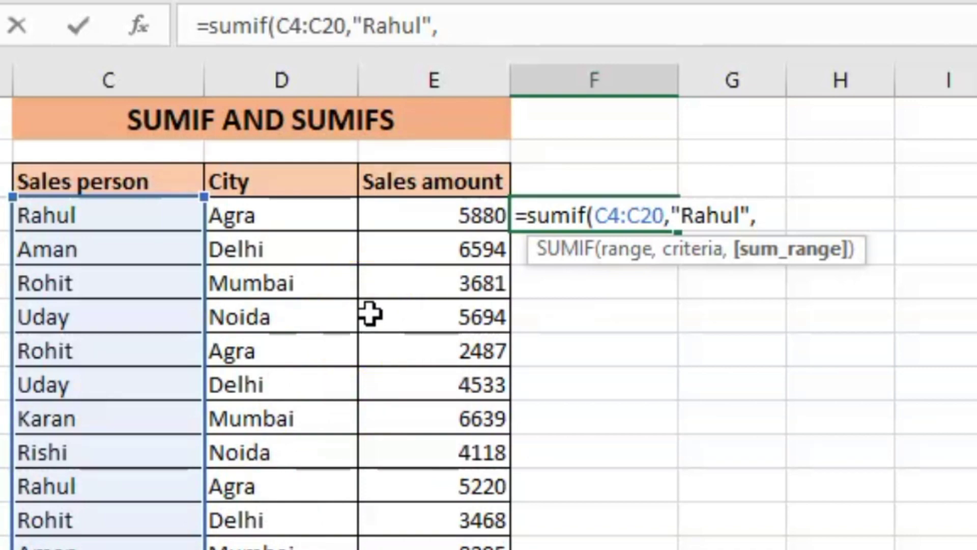
{"action": "left_click_drag", "start_coordinate": [435, 219], "coordinate": [451, 549]}
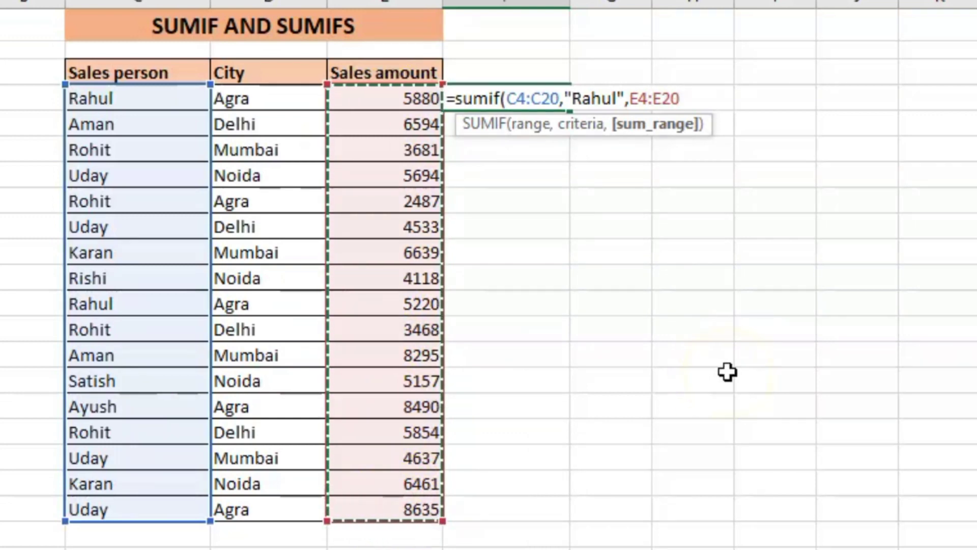
{"action": "type", "text": ")"}
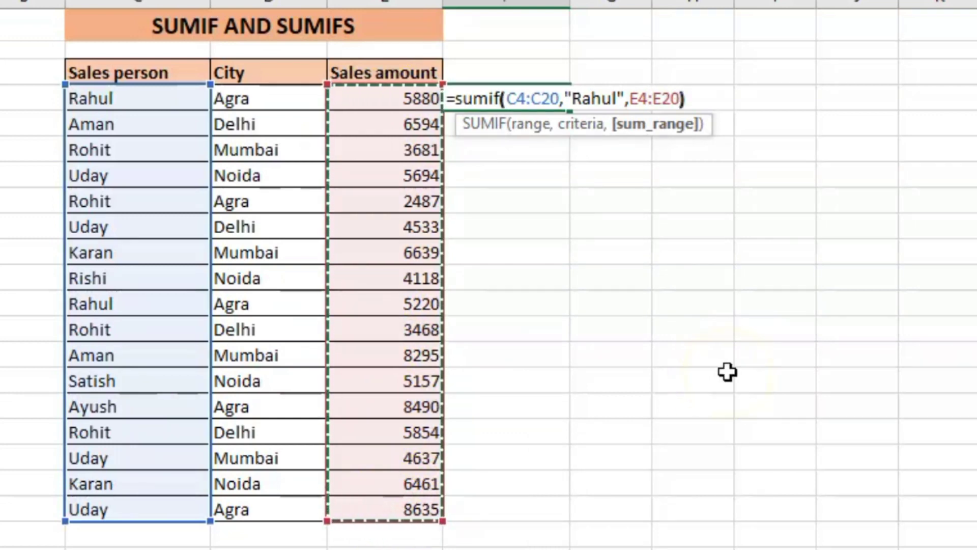
{"action": "key", "text": "Return"}
{"action": "key", "text": "Up"}
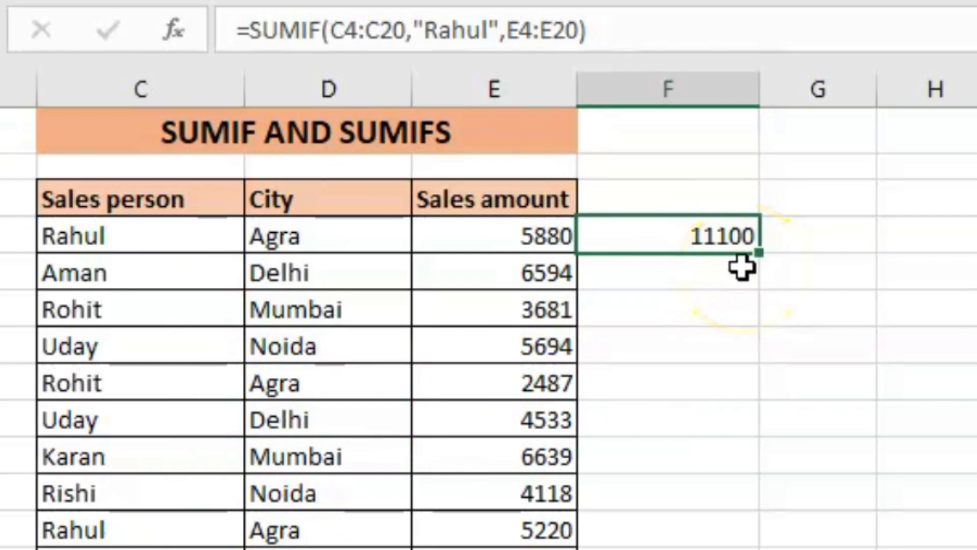
- Begin a SUMIF formula in F5 with the City cells D4:D20 as the criteria range
{"action": "left_click", "coordinate": [728, 277]}
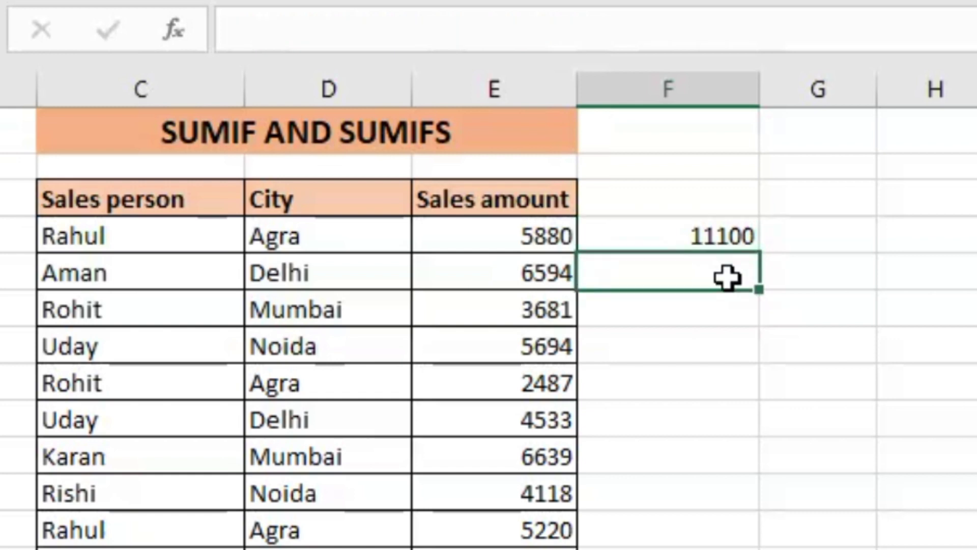
{"action": "type", "text": "=sum"}
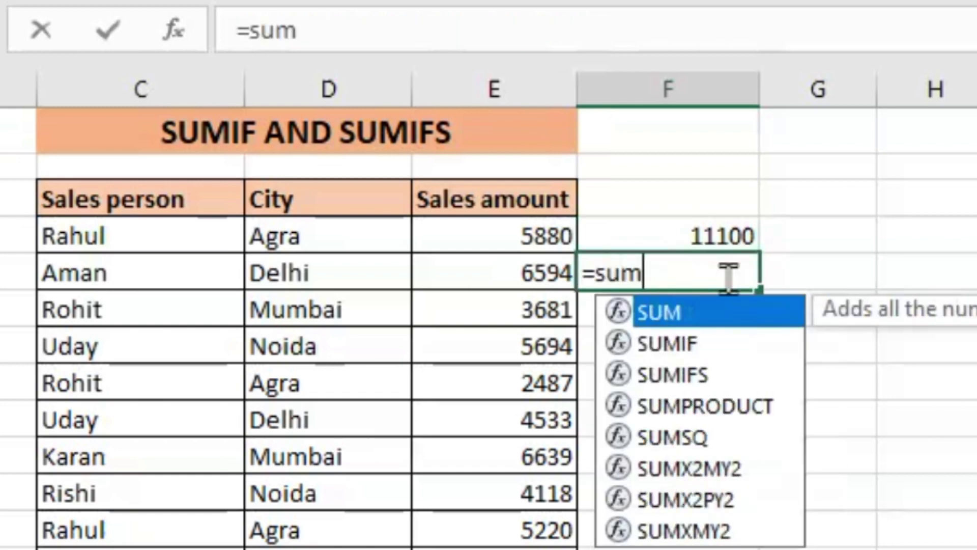
{"action": "type", "text": "if("}
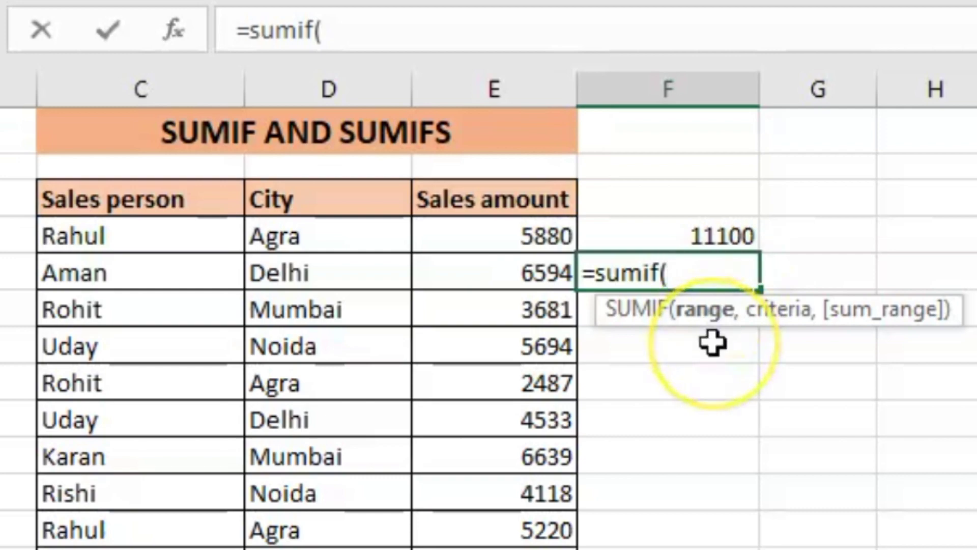
{"action": "left_click", "coordinate": [337, 246]}
{"action": "left_click_drag", "start_coordinate": [337, 245], "coordinate": [392, 527]}
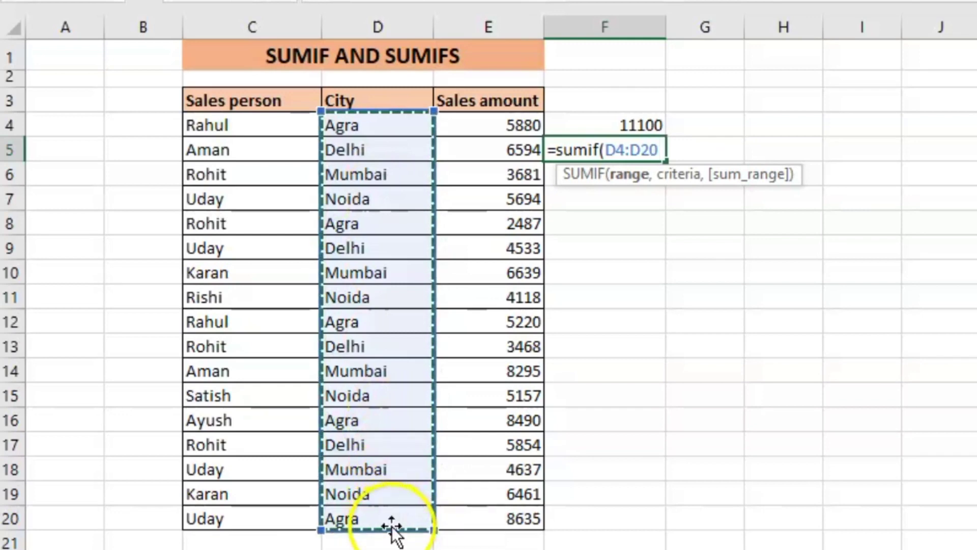
{"action": "type", "text": ","}
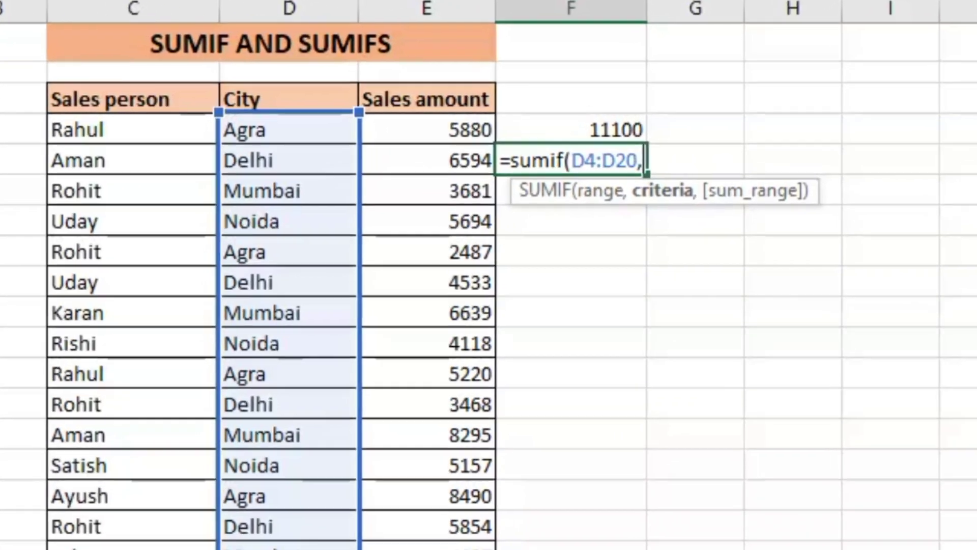
- Complete the F5 formula with "Agra" as the criterion and E4:E20 as the sum range
{"action": "type", "text": "\"Agra\""}
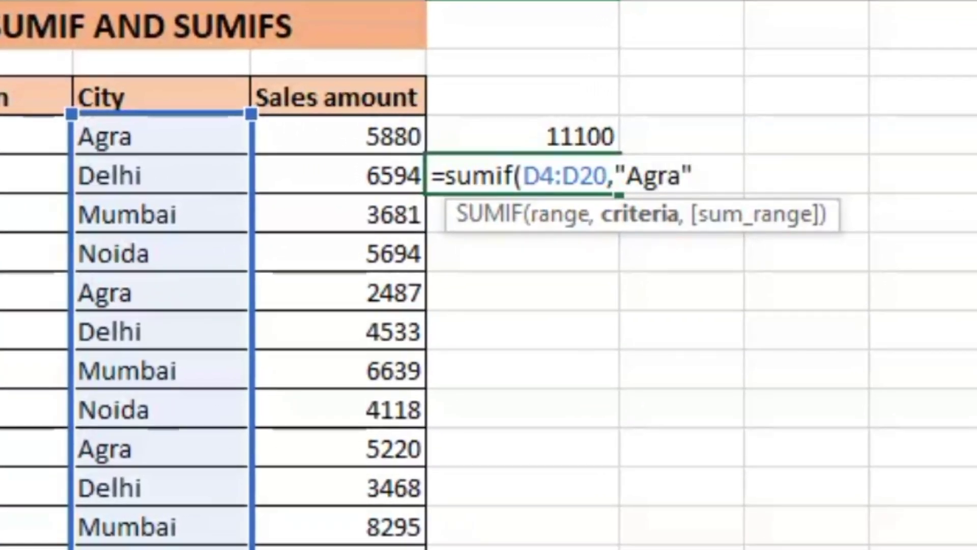
{"action": "type", "text": ","}
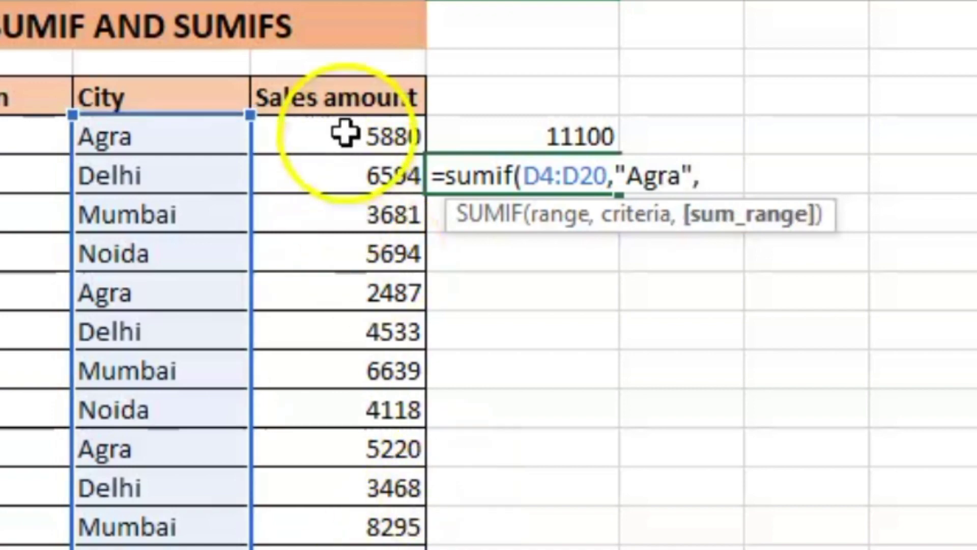
{"action": "left_click_drag", "start_coordinate": [342, 133], "coordinate": [348, 549]}
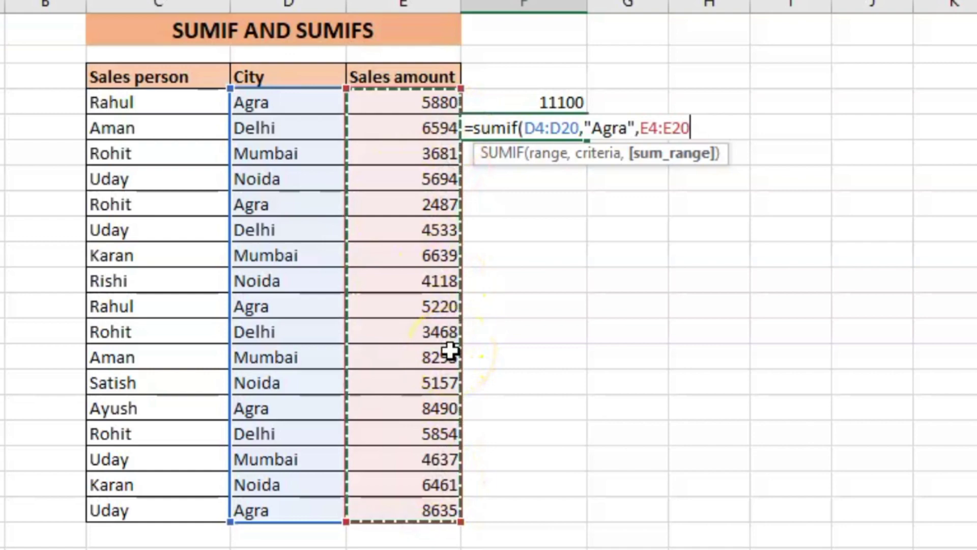
{"action": "type", "text": ")"}
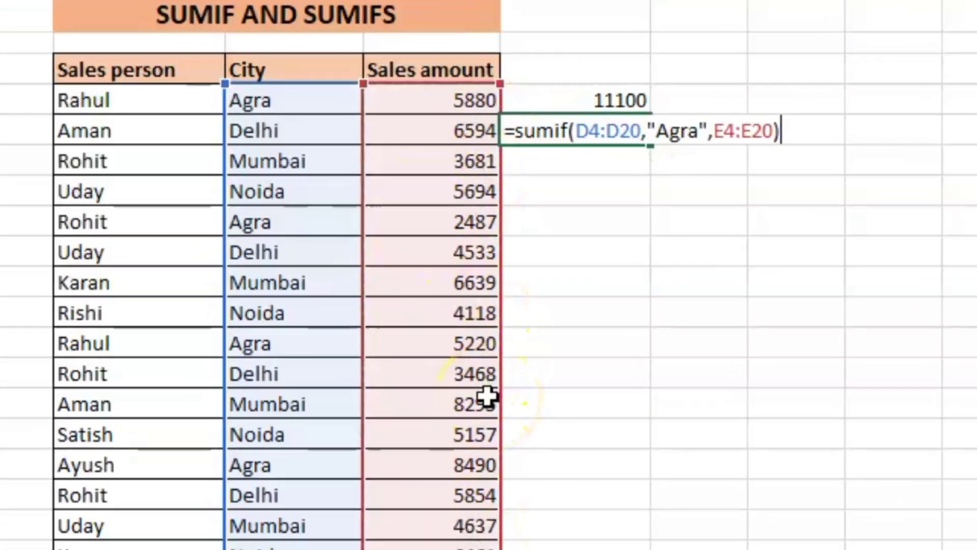
{"action": "key", "text": "Return"}
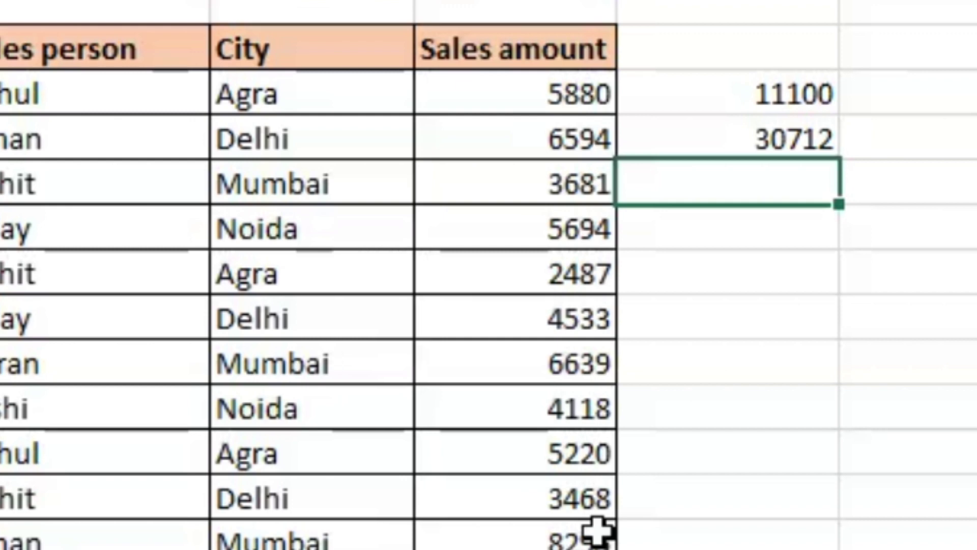
{"action": "key", "text": "Down"}
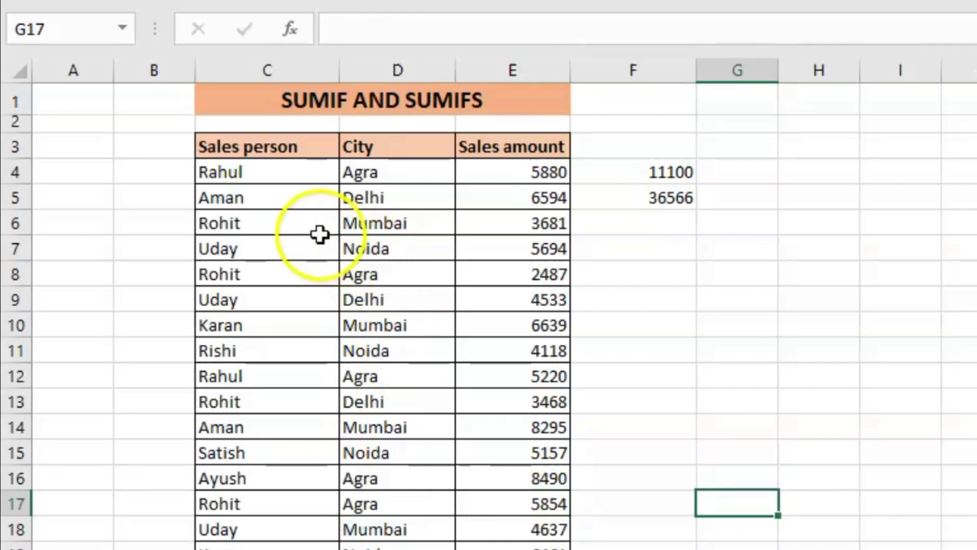
- Examine the salesperson and city entries in rows 6 and 8 and the sales amount in row 8
{"action": "left_click", "coordinate": [297, 231]}
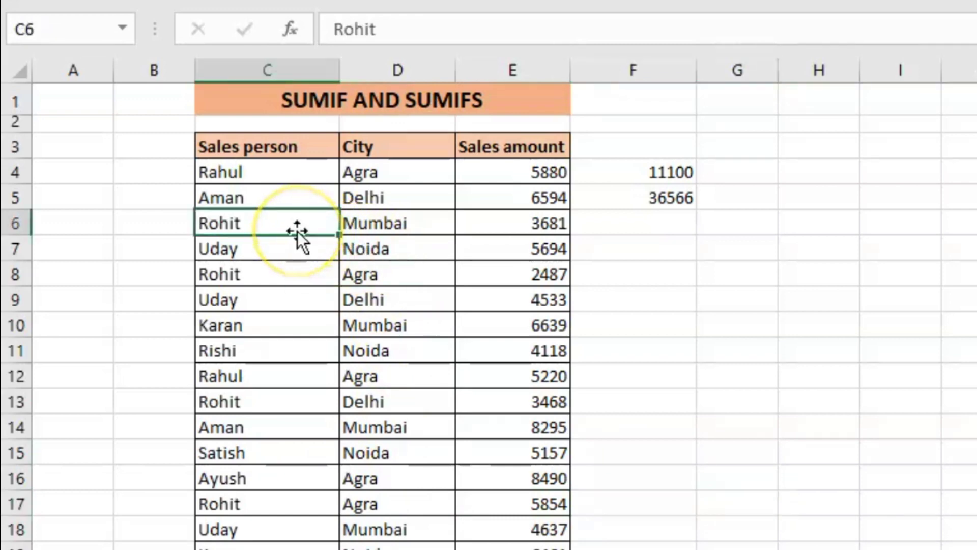
{"action": "left_click", "coordinate": [384, 222]}
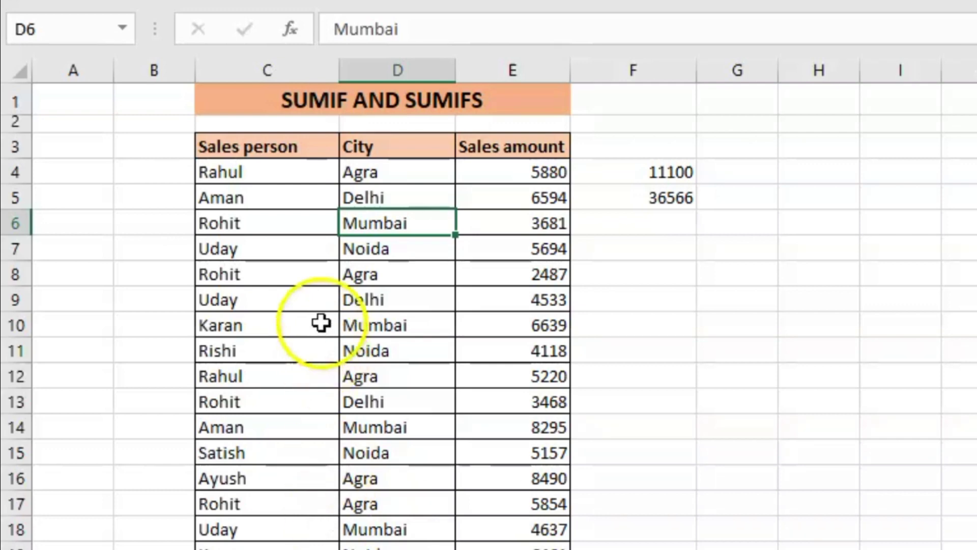
{"action": "left_click", "coordinate": [273, 278]}
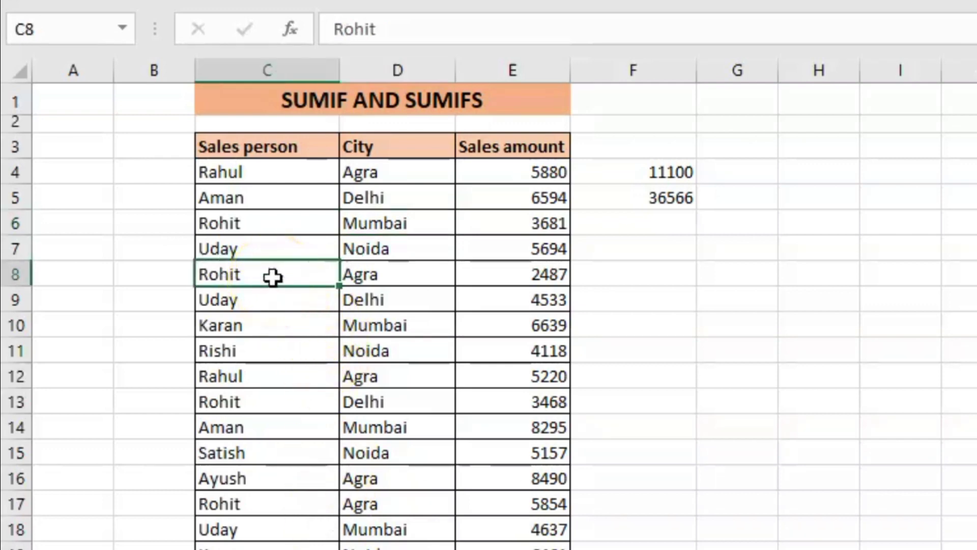
{"action": "left_click", "coordinate": [384, 275]}
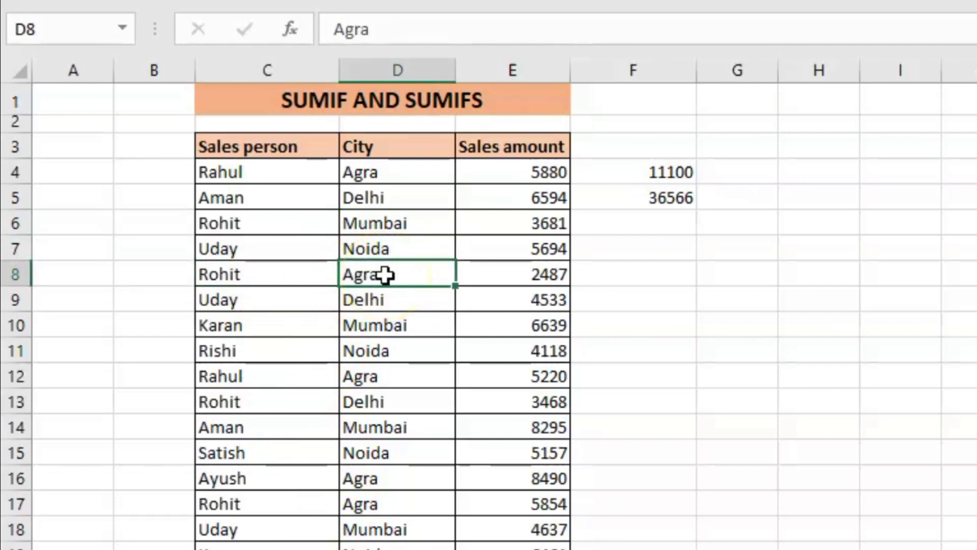
{"action": "left_click", "coordinate": [515, 281]}
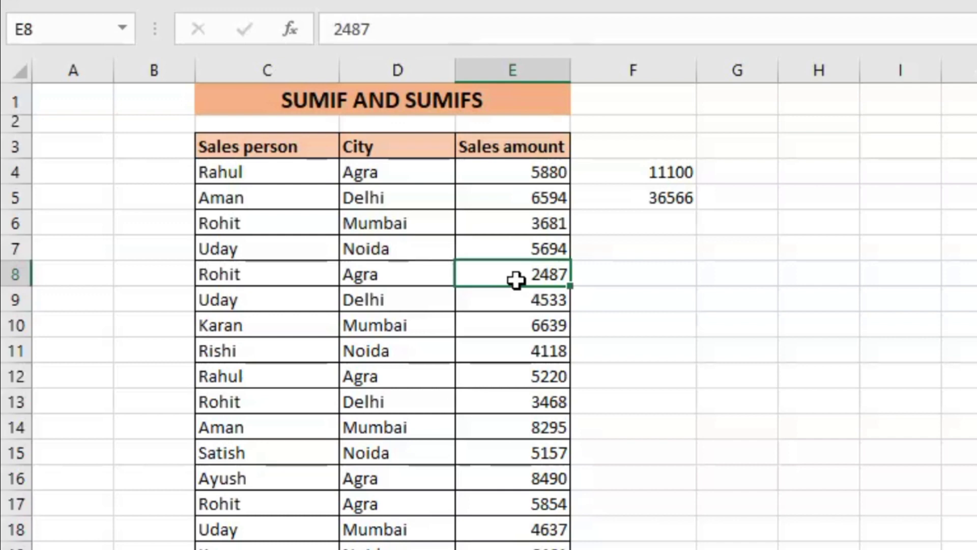
{"action": "left_click", "coordinate": [304, 274]}
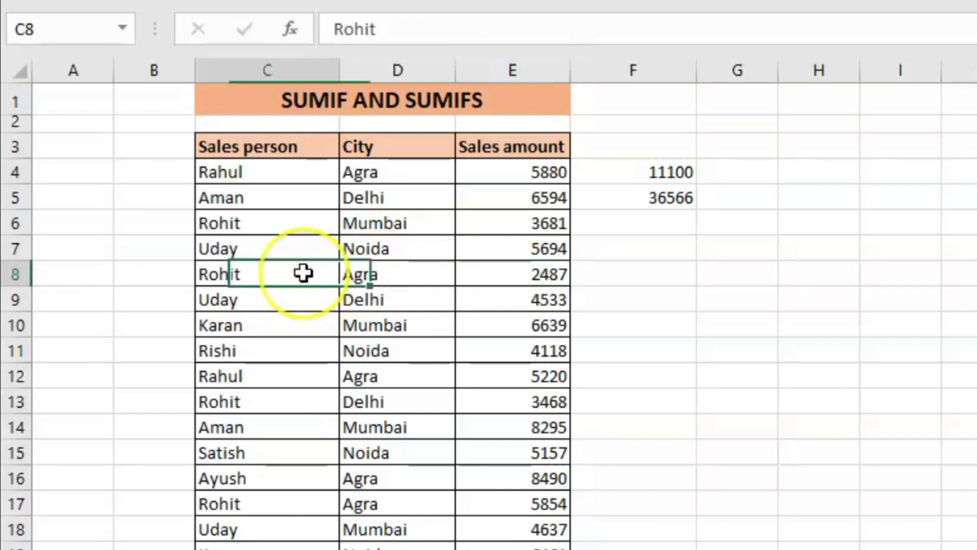
{"action": "left_click", "coordinate": [428, 275]}
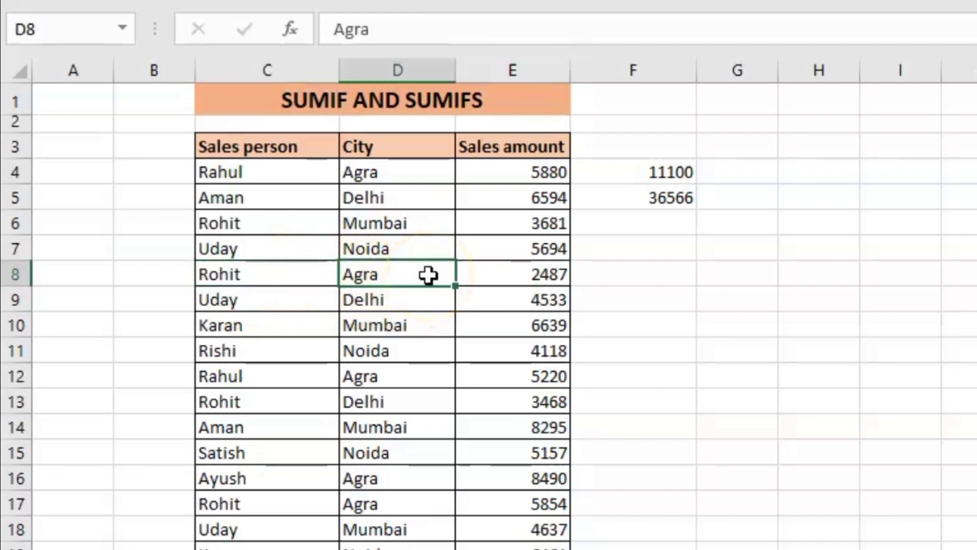
- Begin a SUMIFS formula in F7 with the Sales amount cells E4:E20 as the sum range
{"action": "left_click", "coordinate": [648, 239]}
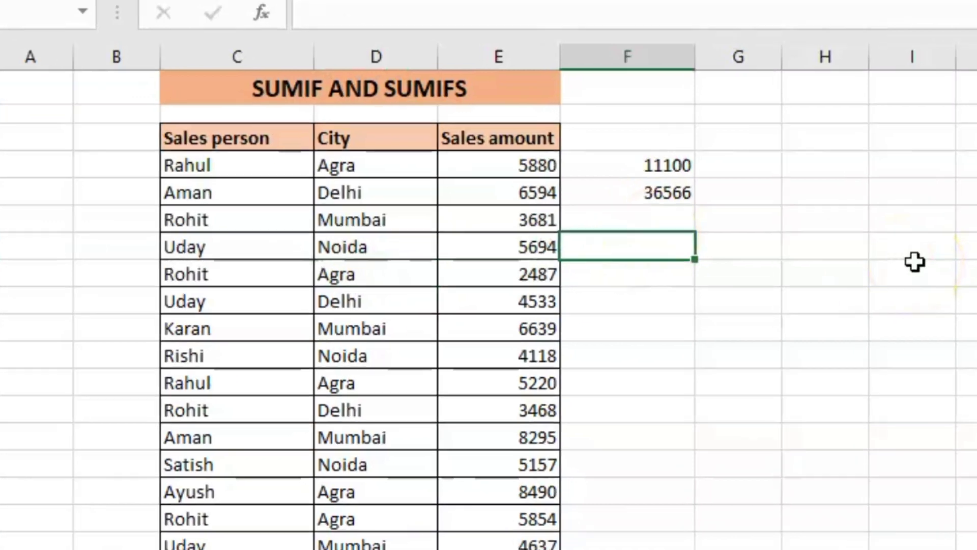
{"action": "type", "text": "=sum"}
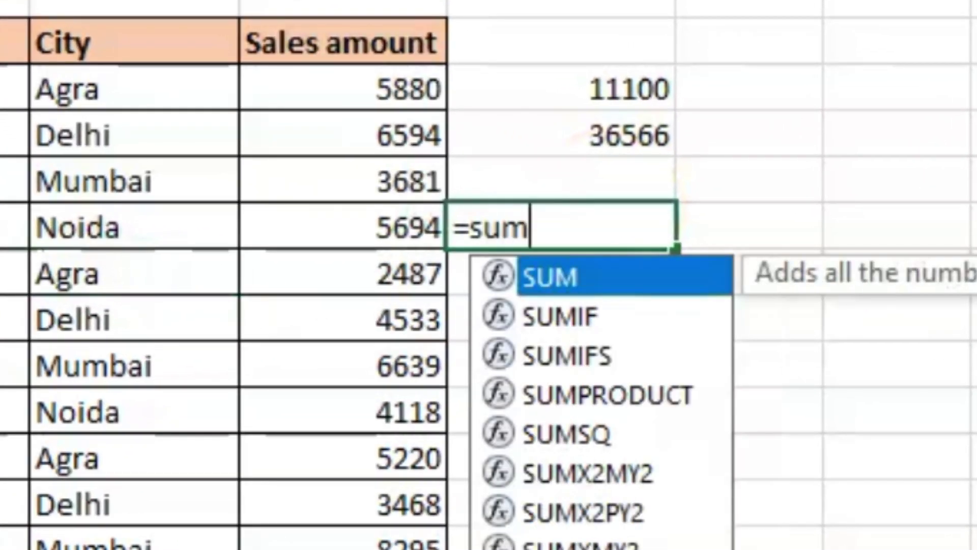
{"action": "type", "text": "ifs"}
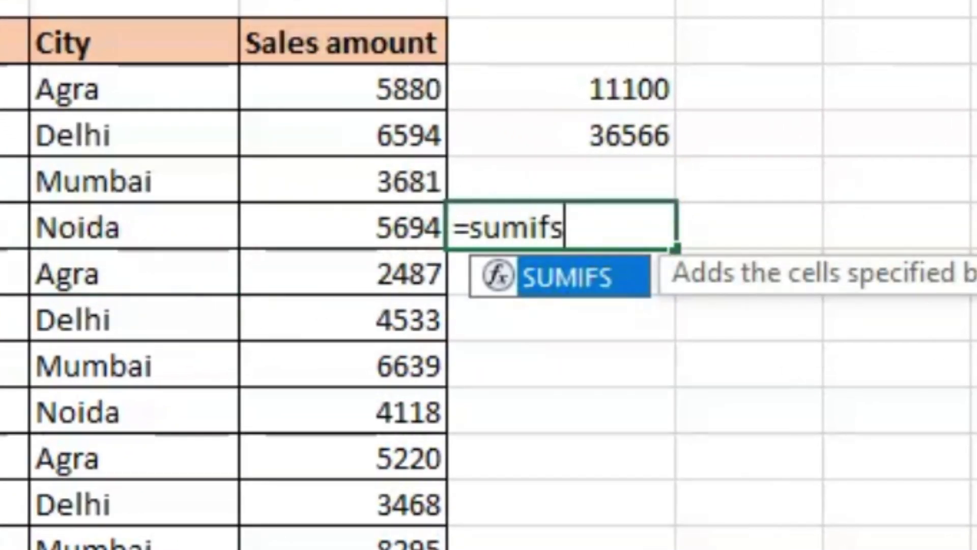
{"action": "type", "text": "("}
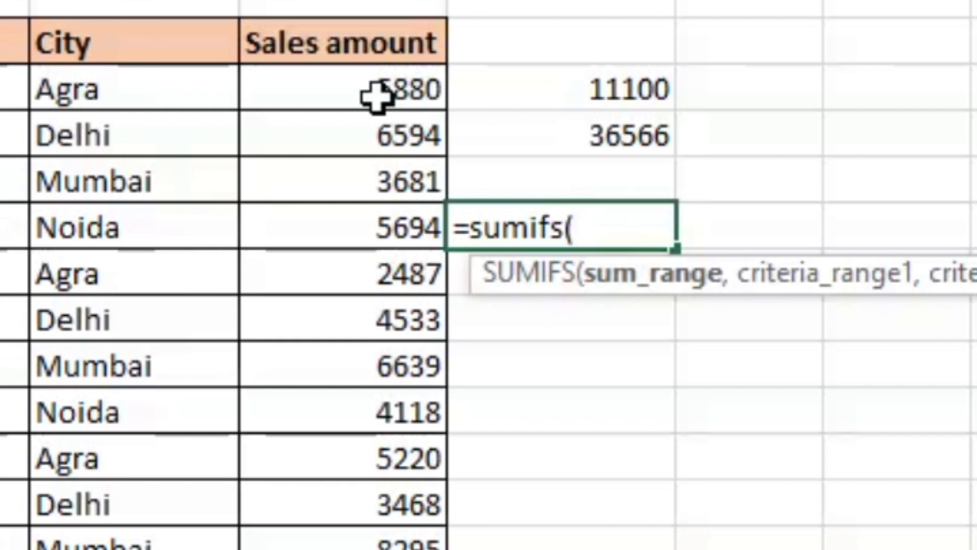
{"action": "left_click_drag", "start_coordinate": [377, 97], "coordinate": [378, 549]}
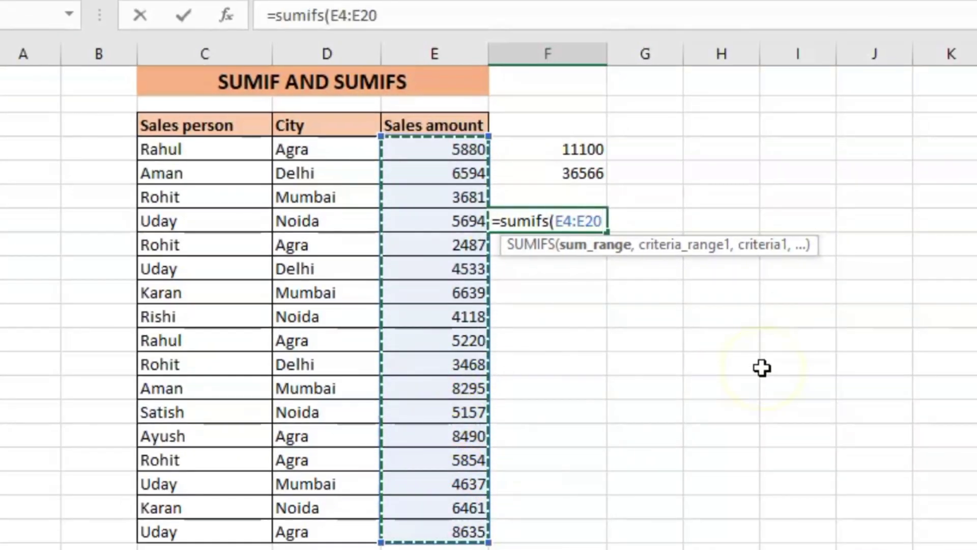
{"action": "type", "text": ","}
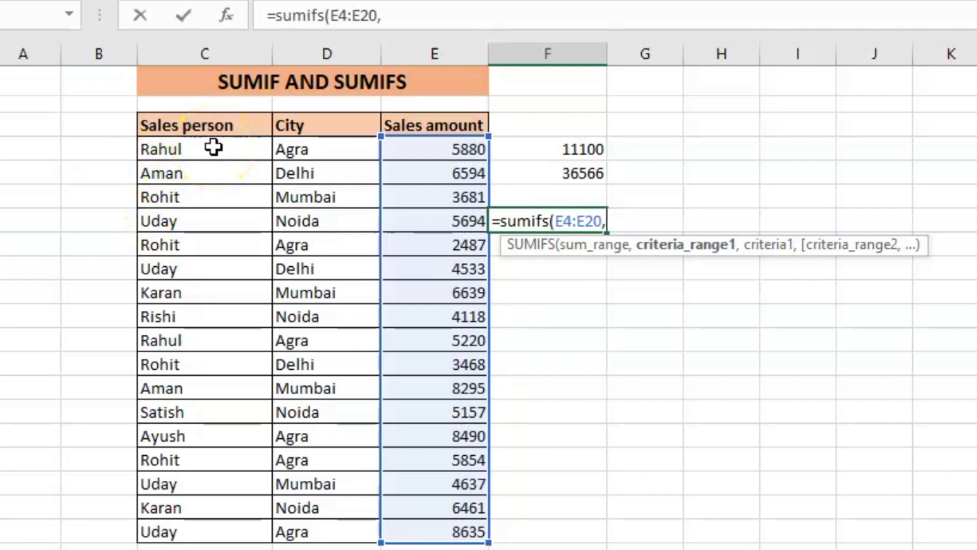
- Add C4:C20 as the first criteria range, with an equals sign followed by the salesperson's name in C8 as its criterion
{"action": "left_click_drag", "start_coordinate": [213, 147], "coordinate": [201, 533]}
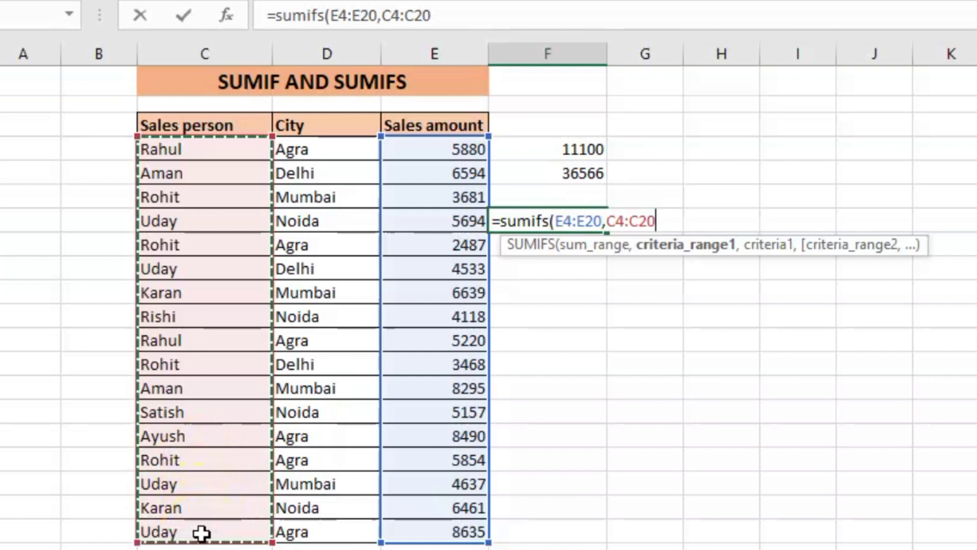
{"action": "type", "text": ","}
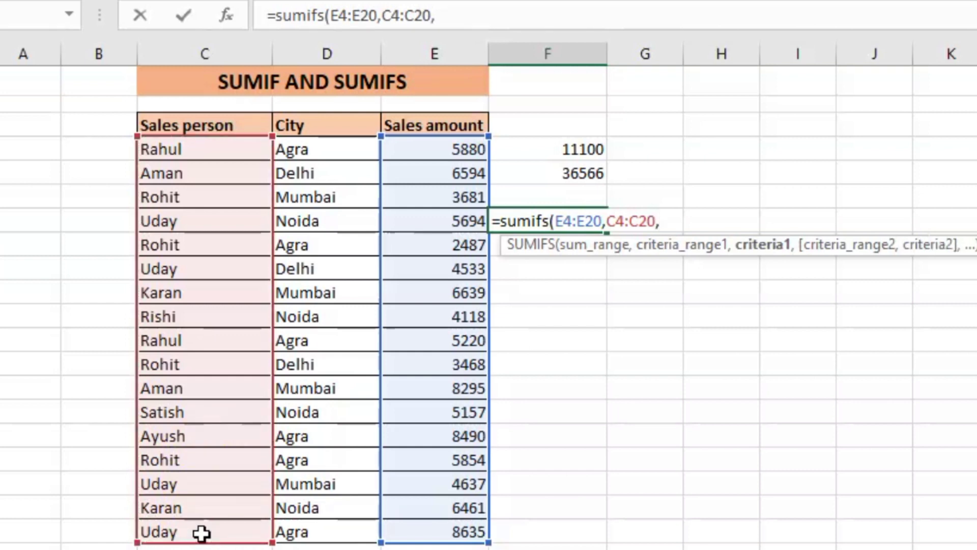
{"action": "type", "text": "\""}
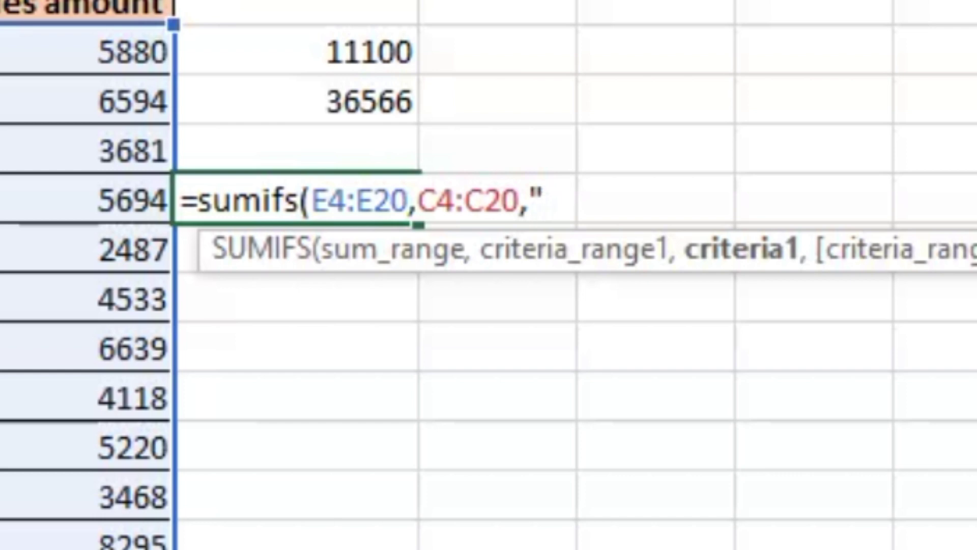
{"action": "type", "text": "=rohit"}
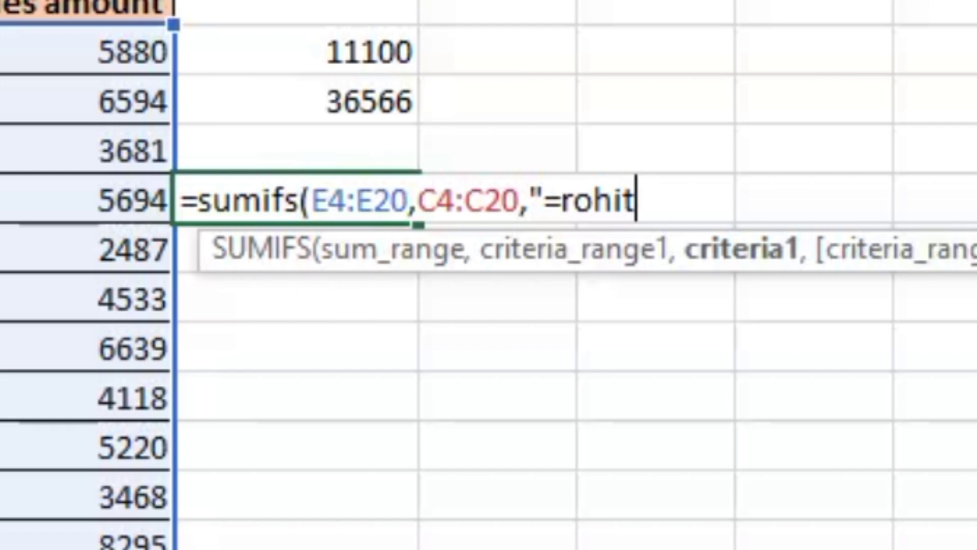
{"action": "type", "text": "\""}
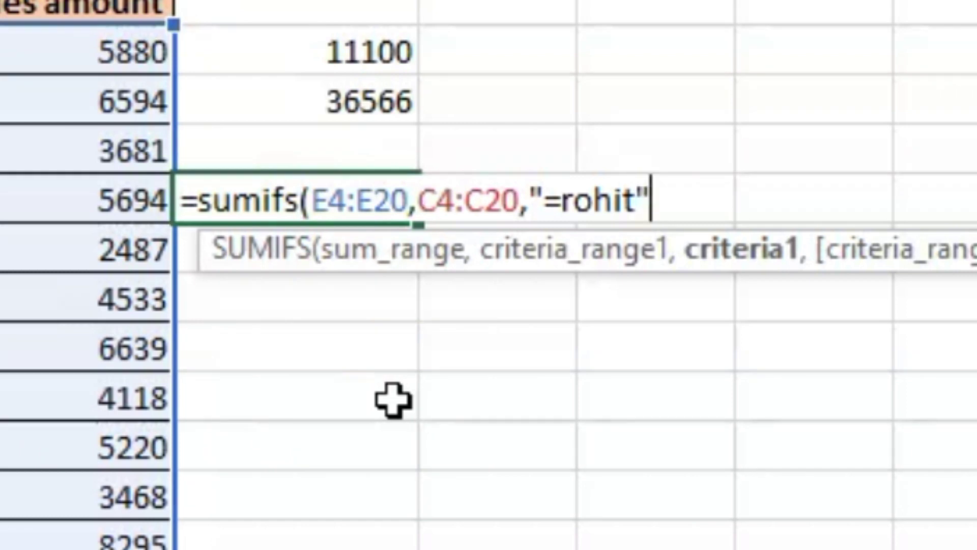
{"action": "type", "text": ","}
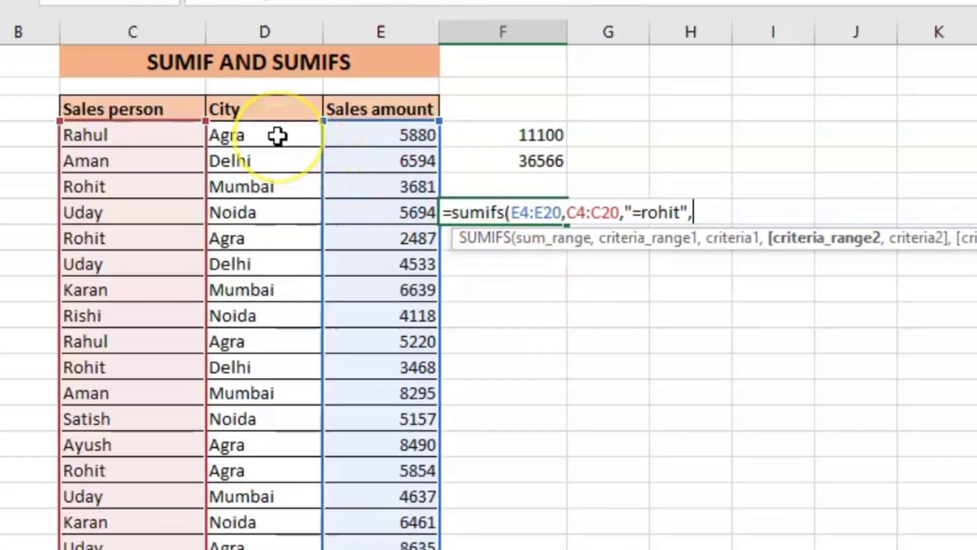
- Complete the F7 formula with D4:D20 as the second criteria range and "=agra" as its criterion
{"action": "left_click_drag", "start_coordinate": [337, 148], "coordinate": [343, 500]}
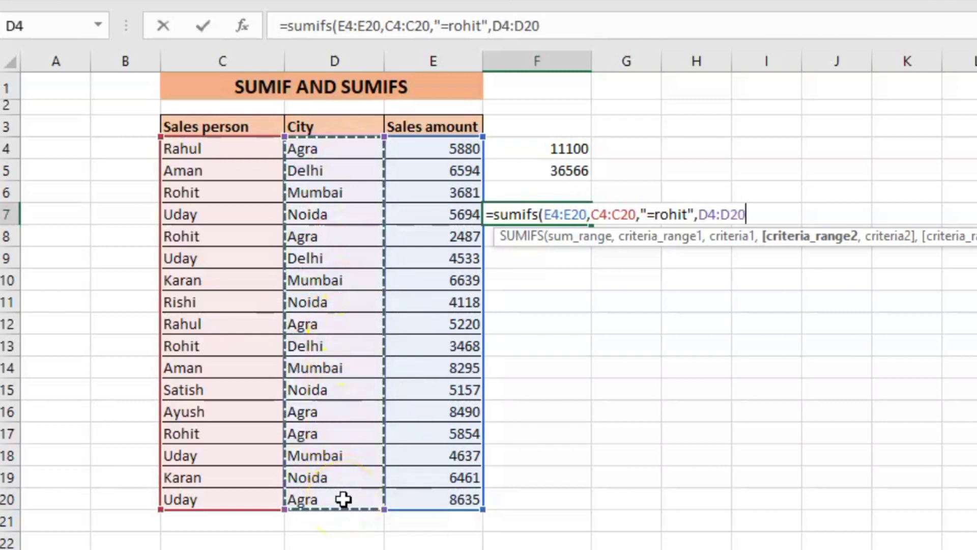
{"action": "type", "text": ",\""}
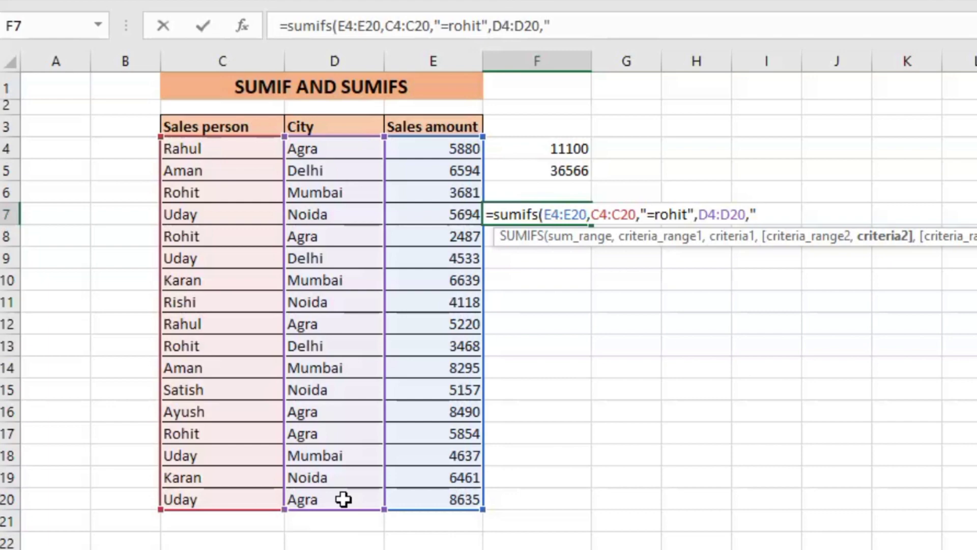
{"action": "type", "text": "="}
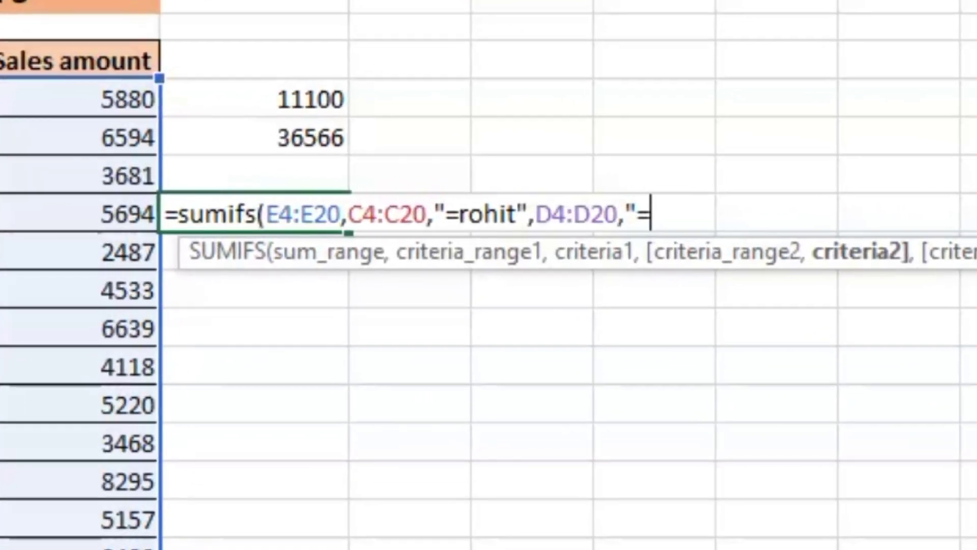
{"action": "type", "text": "agra"}
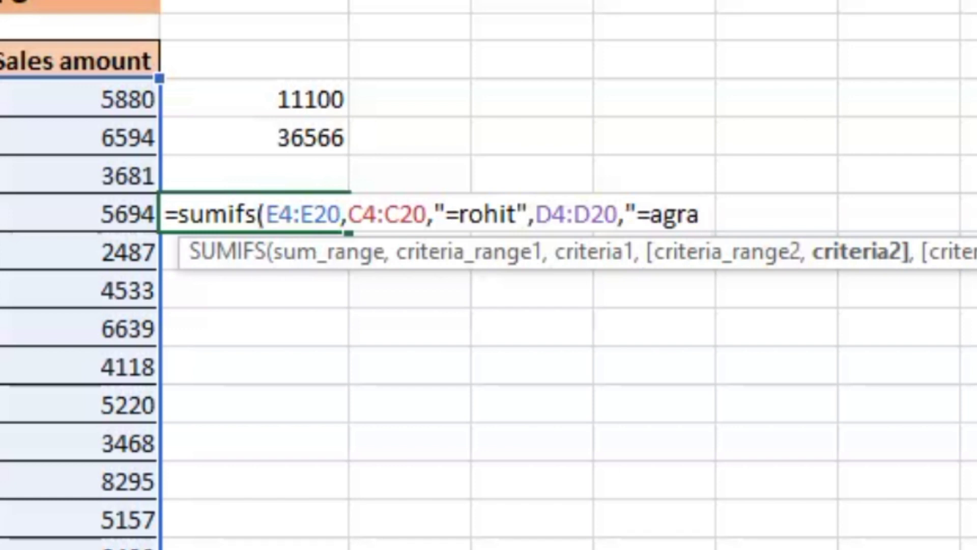
{"action": "type", "text": "\""}
{"action": "type", "text": ")"}
{"action": "key", "text": "Return"}
- Examine the city and sales amount in row 8 and the ranges used by the F7 formula
{"action": "left_click", "coordinate": [255, 212]}
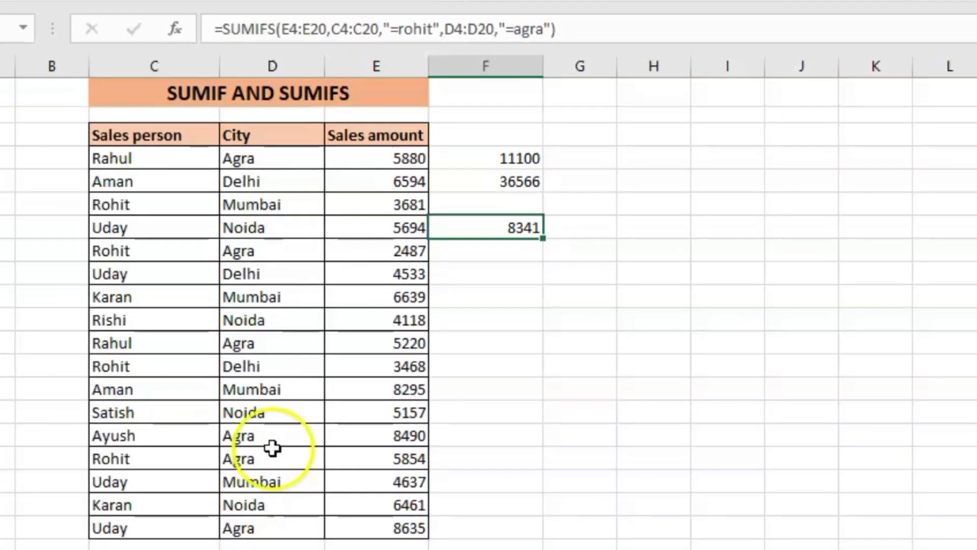
{"action": "left_click", "coordinate": [280, 253]}
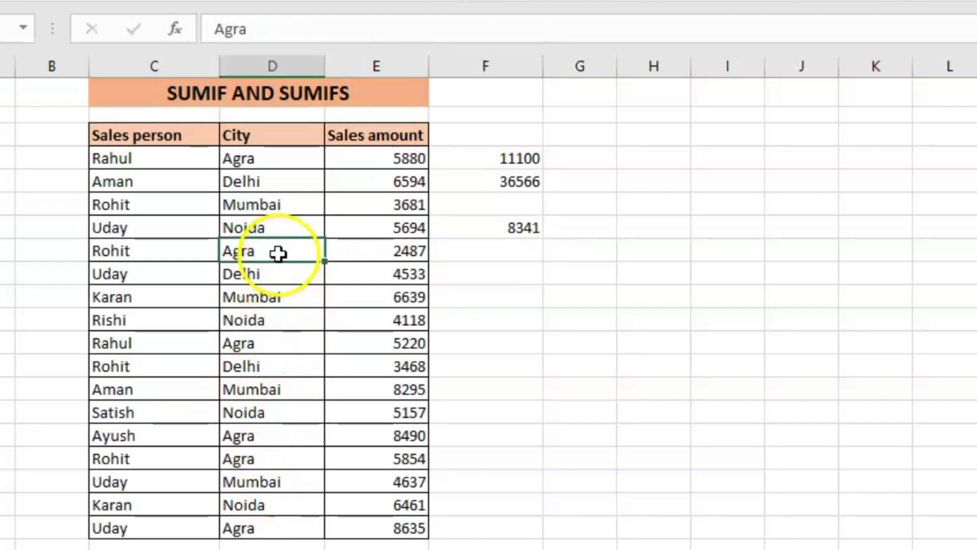
{"action": "left_click", "coordinate": [397, 250]}
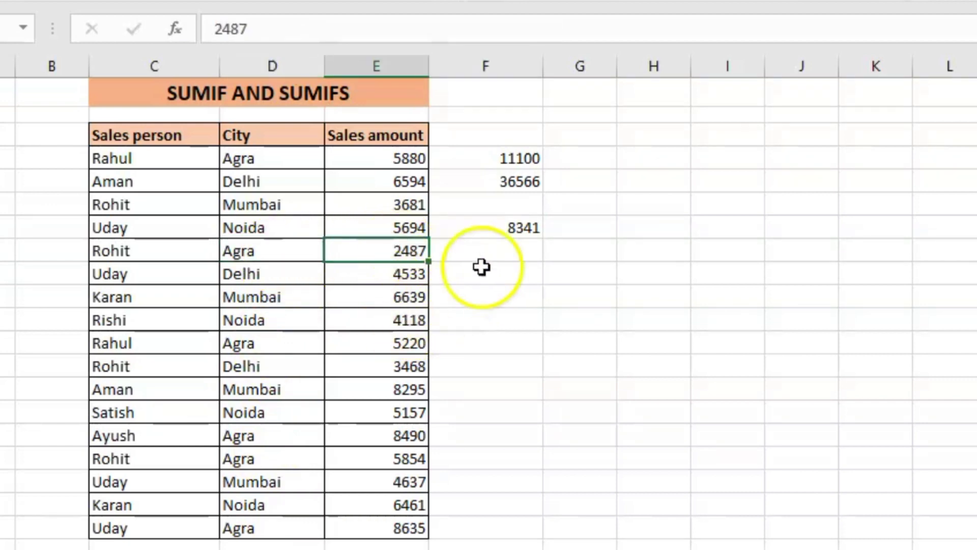
{"action": "left_click", "coordinate": [510, 229]}
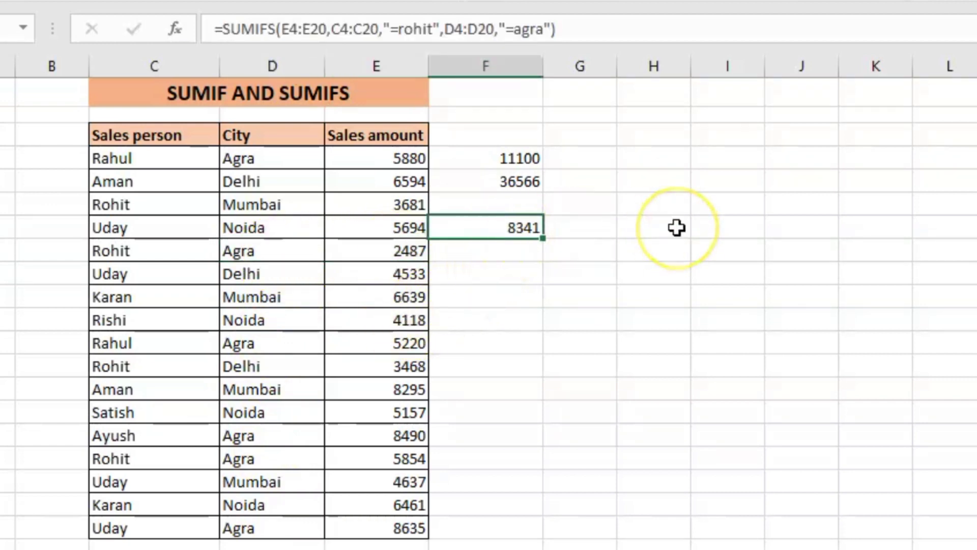
{"action": "key", "text": "F2"}
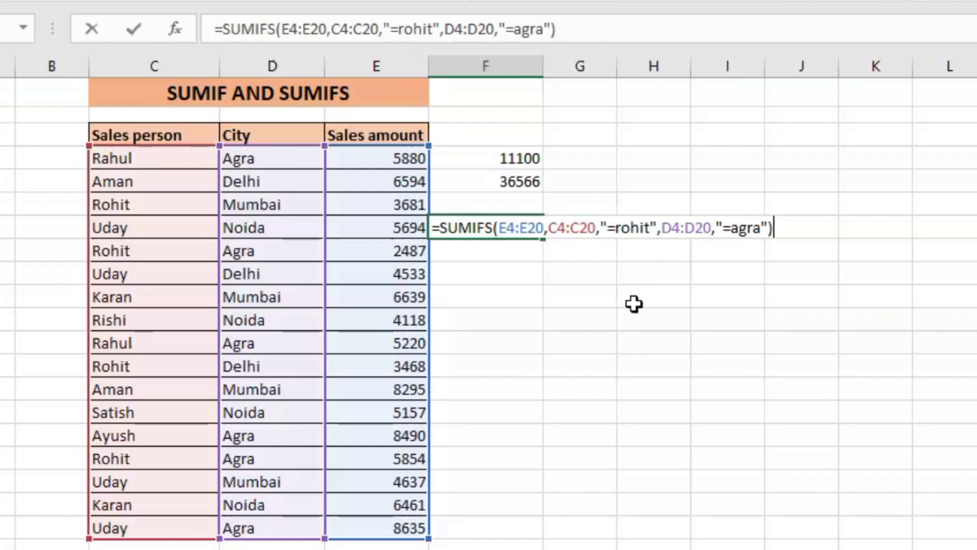
{"action": "key", "text": "ctrl+Return"}
- Append a surname to the salesperson's first name in C6
{"action": "left_click", "coordinate": [175, 197]}
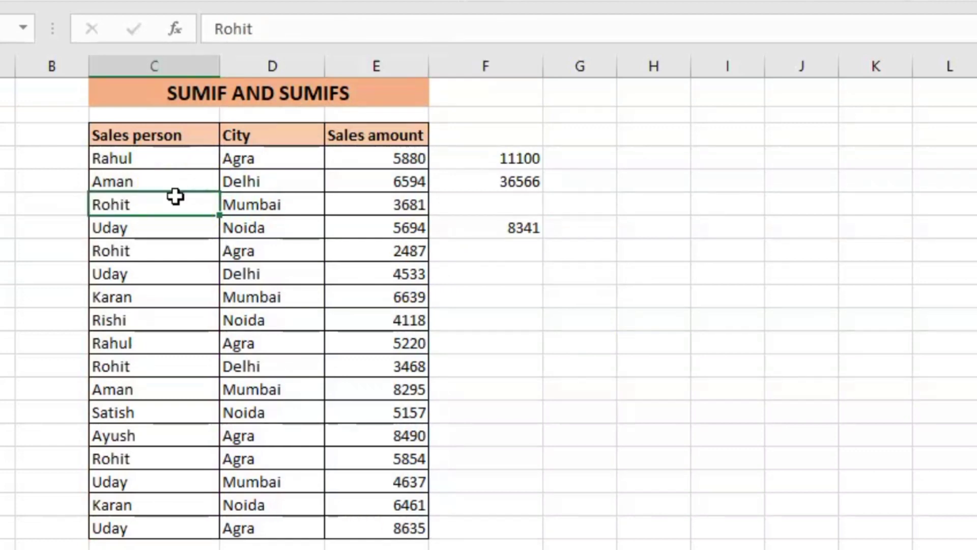
{"action": "double_click", "coordinate": [176, 197]}
{"action": "left_click", "coordinate": [697, 62]}
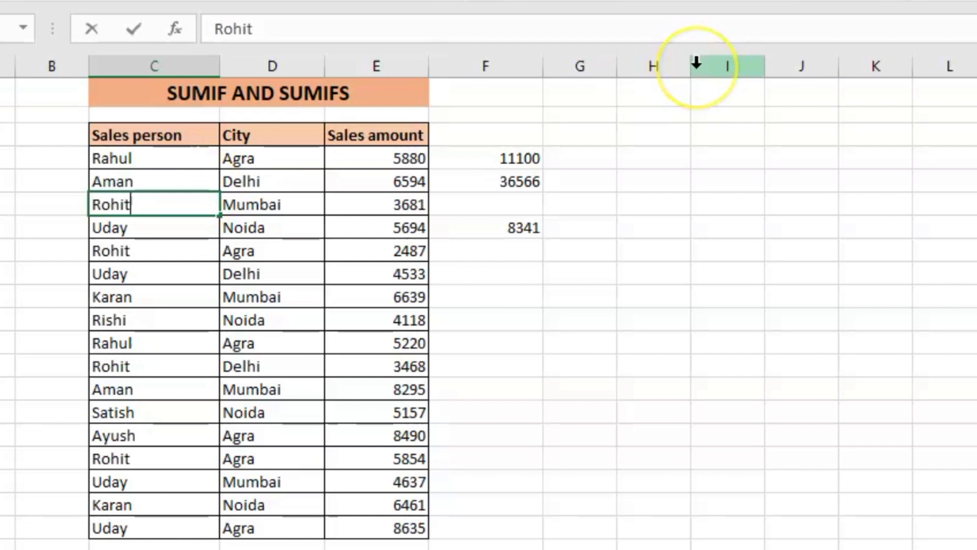
{"action": "type", "text": "c"}
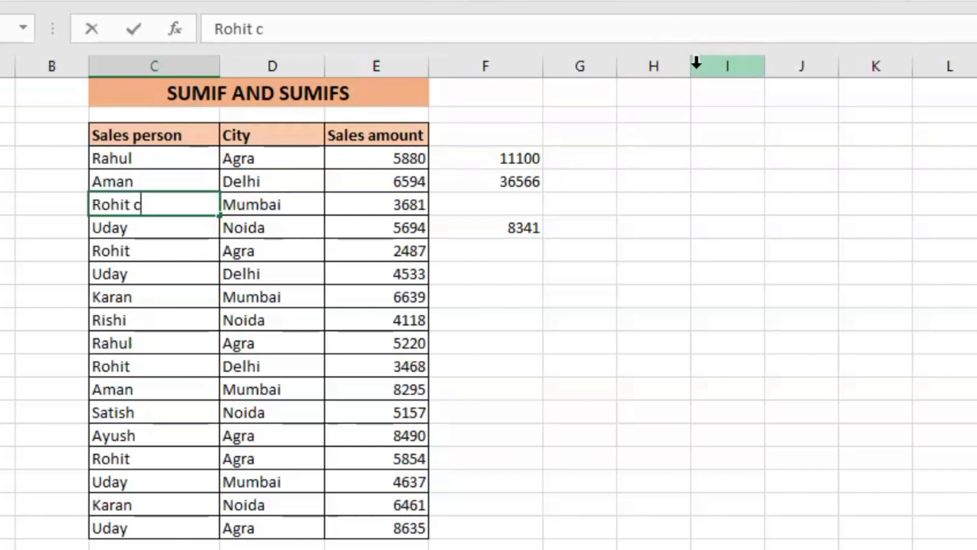
{"action": "key", "text": "BackSpace"}
{"action": "type", "text": "ver"}
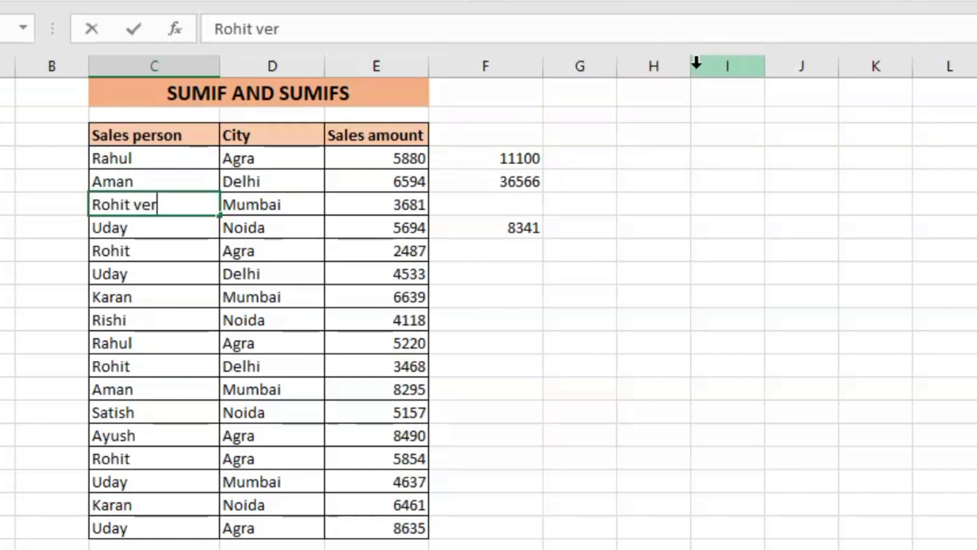
{"action": "type", "text": "ma"}
{"action": "key", "text": "Return"}
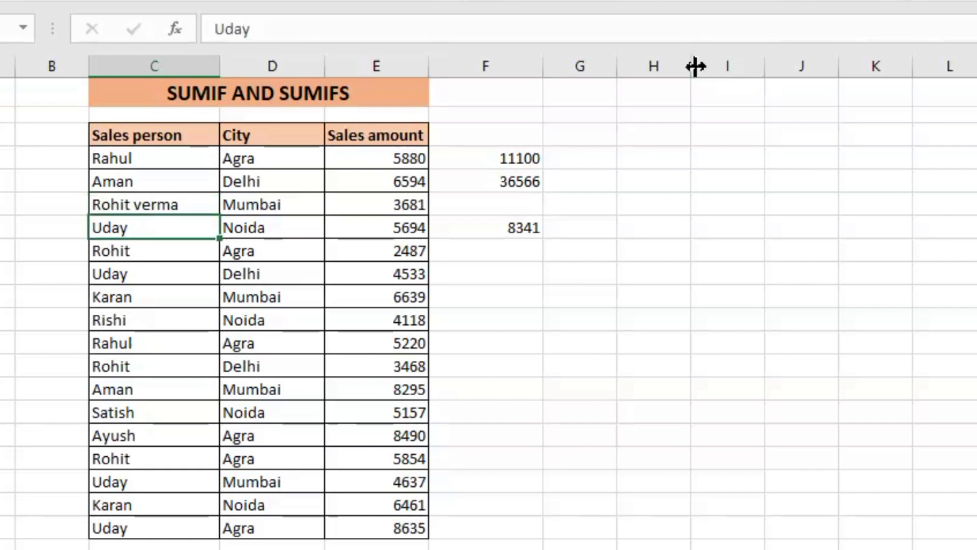
- Append a different surname to the matching salesperson's first name in C13
{"action": "key", "text": "Down"}
{"action": "key", "text": "Down"}
{"action": "key", "text": "Down"}
{"action": "key", "text": "Down"}
{"action": "key", "text": "Down"}
{"action": "key", "text": "Down"}
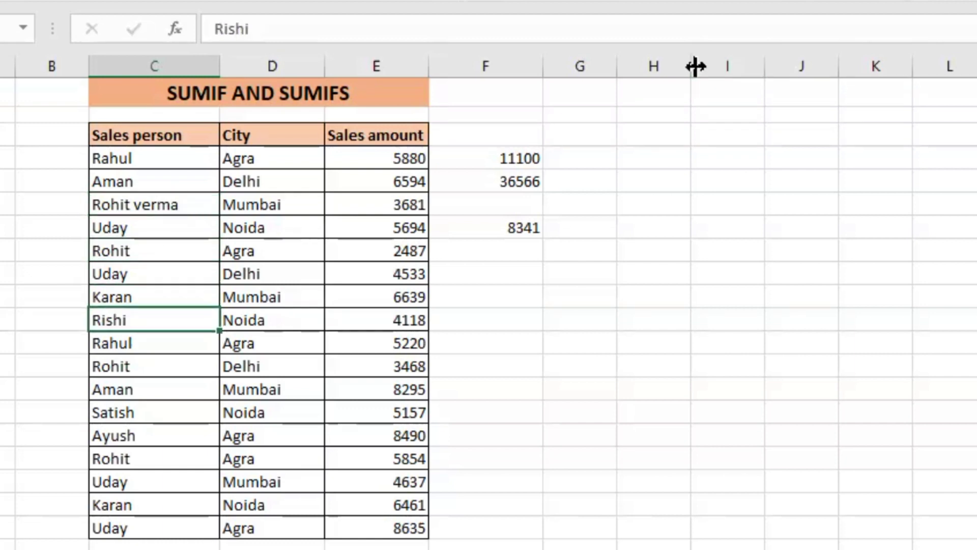
{"action": "key", "text": "F2"}
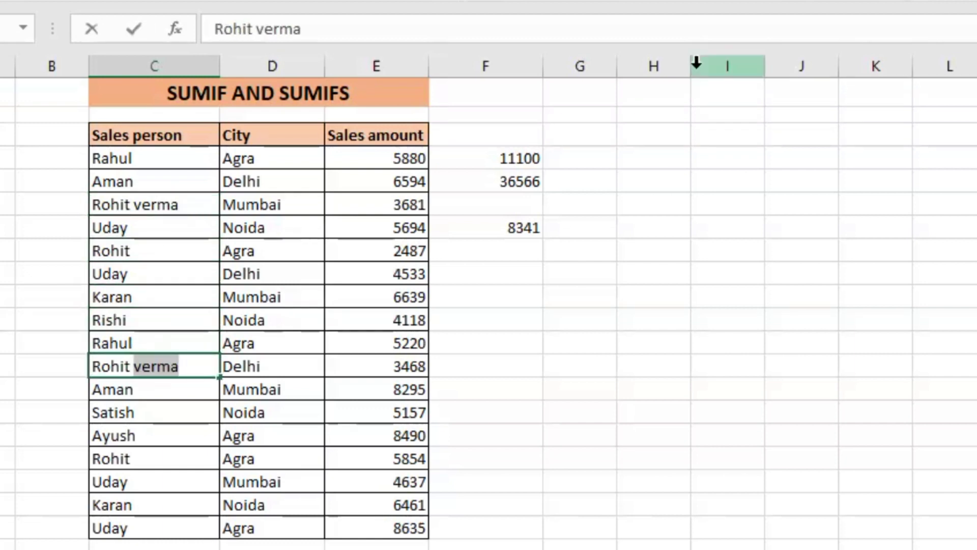
{"action": "type", "text": "kumar"}
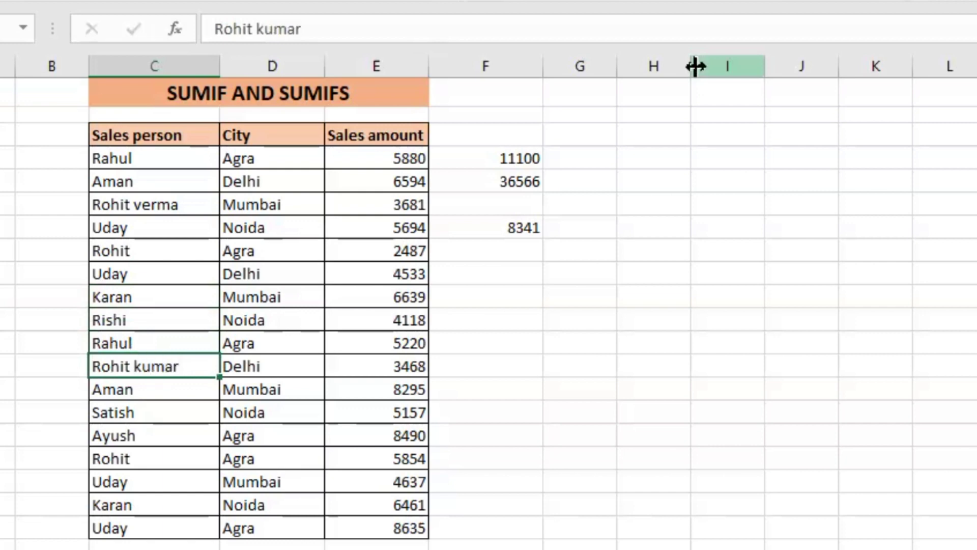
{"action": "key", "text": "Return"}
- Append a third surname to the matching salesperson's first name in C17
{"action": "key", "text": "Down"}
{"action": "key", "text": "Down"}
{"action": "key", "text": "Down"}
{"action": "key", "text": "F2"}
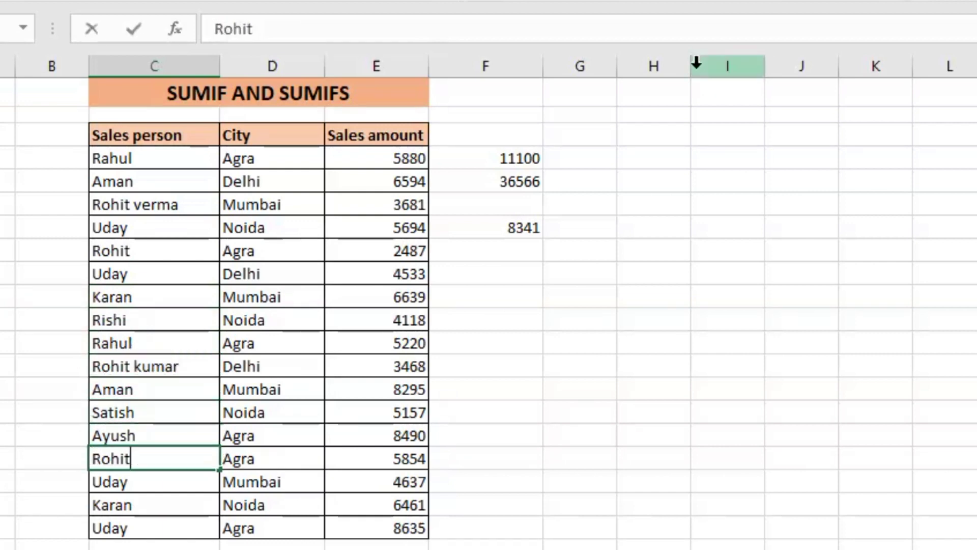
{"action": "type", "text": "sinha"}
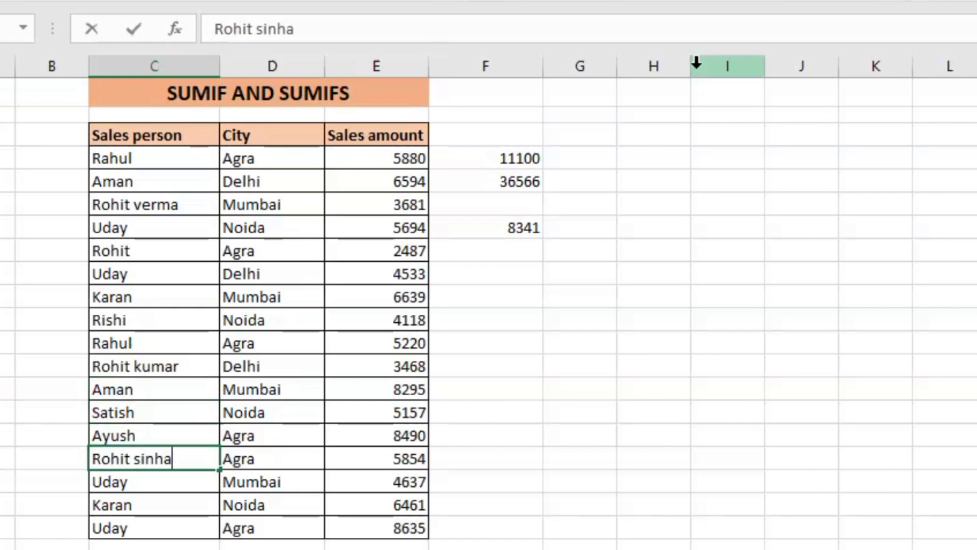
{"action": "key", "text": "Return"}
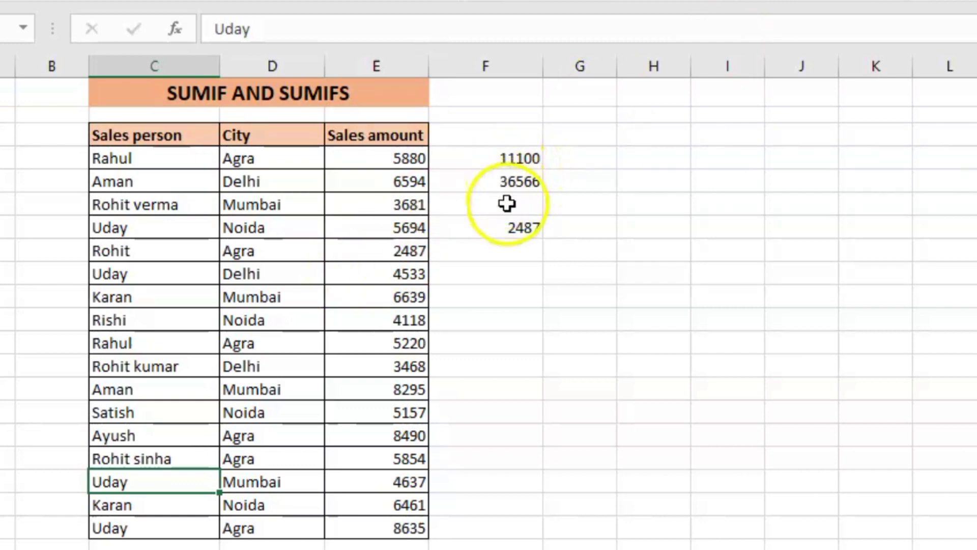
- Add an asterisk wildcard after the first name in the salesperson criterion of the SUMIFS formula in F7
{"action": "left_click", "coordinate": [509, 224]}
{"action": "key", "text": "F2"}
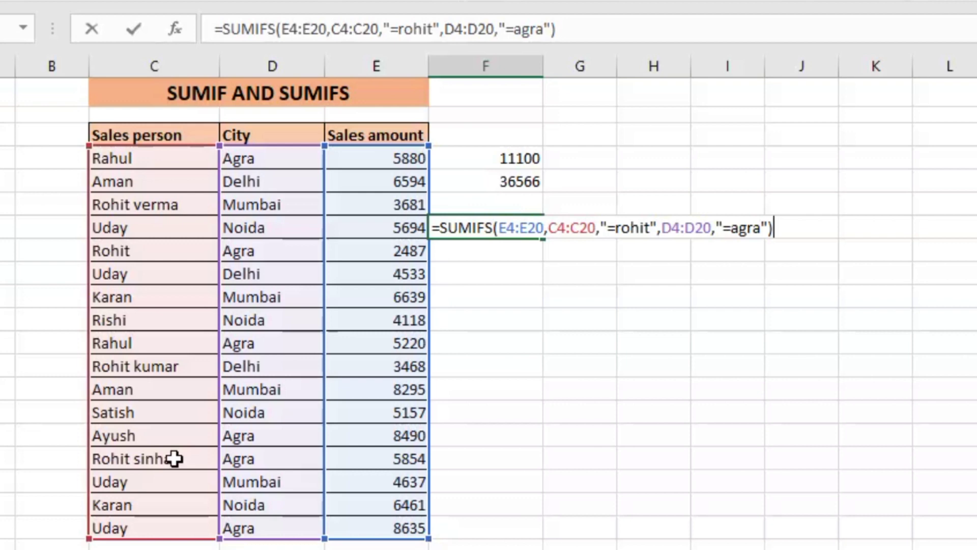
{"action": "left_click", "coordinate": [614, 224]}
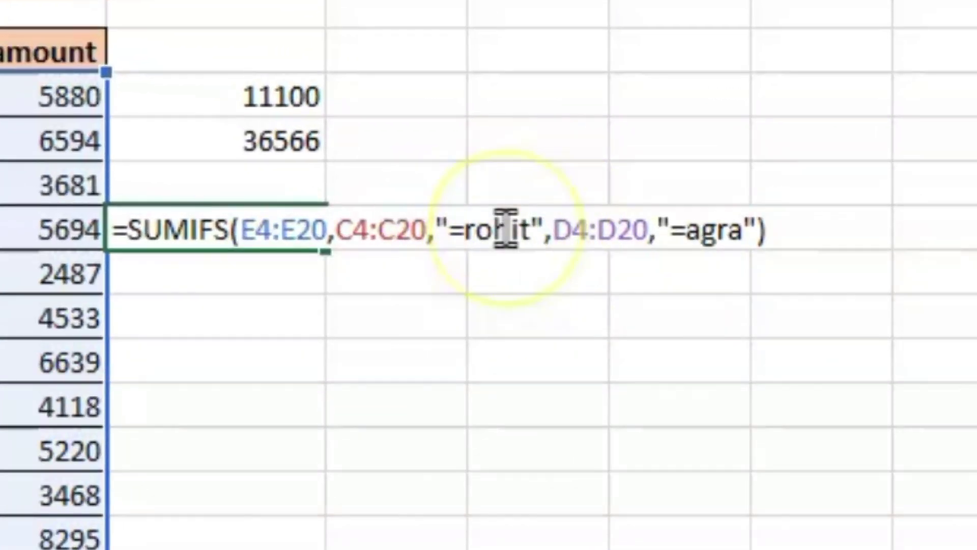
{"action": "left_click", "coordinate": [533, 230]}
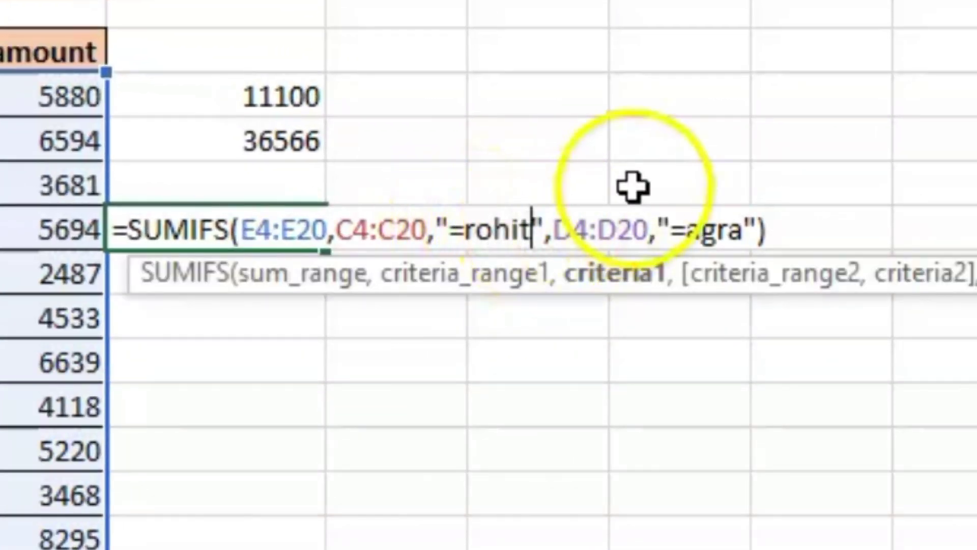
{"action": "type", "text": "*"}
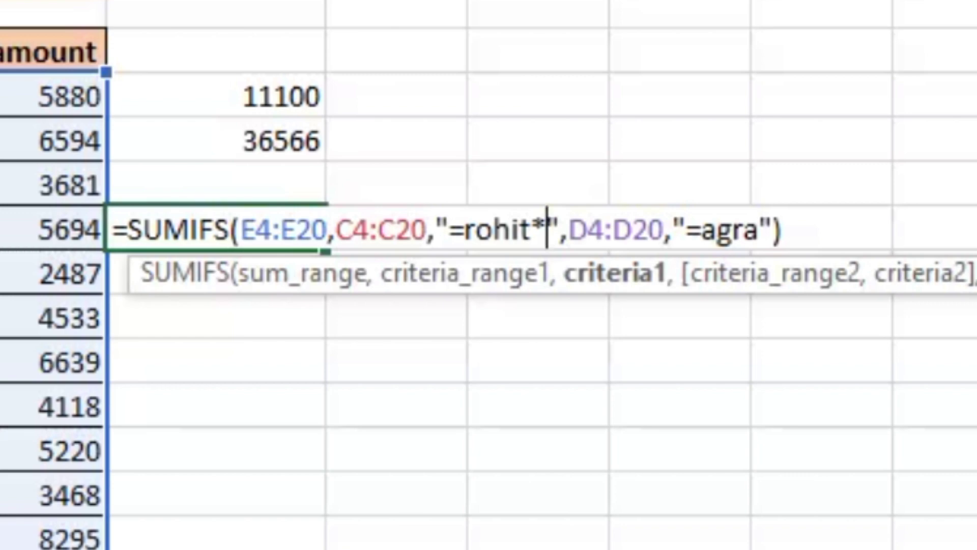
{"action": "key", "text": "Return"}
{"action": "key", "text": "Up"}
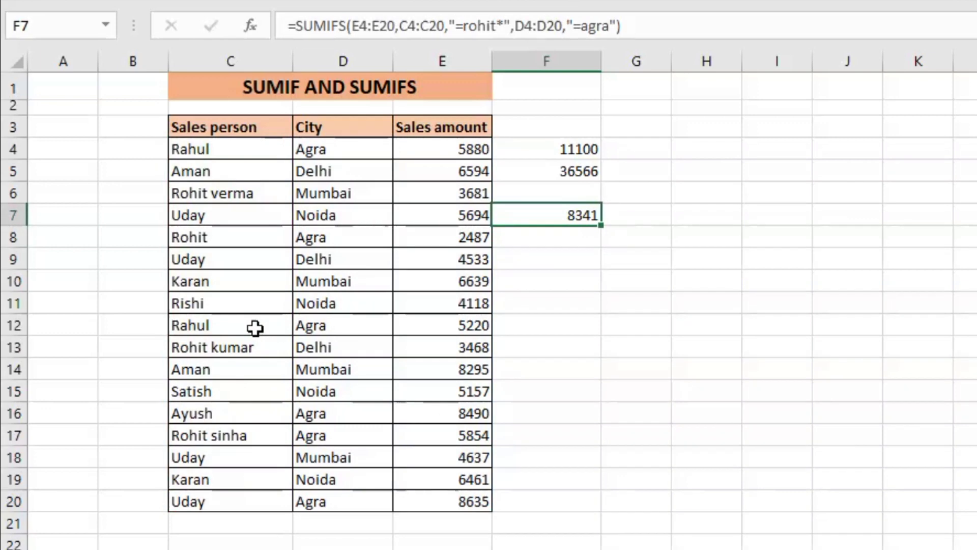
- Examine the ranges and criteria used by the wildcard SUMIFS formula in F7
{"action": "key", "text": "F2"}
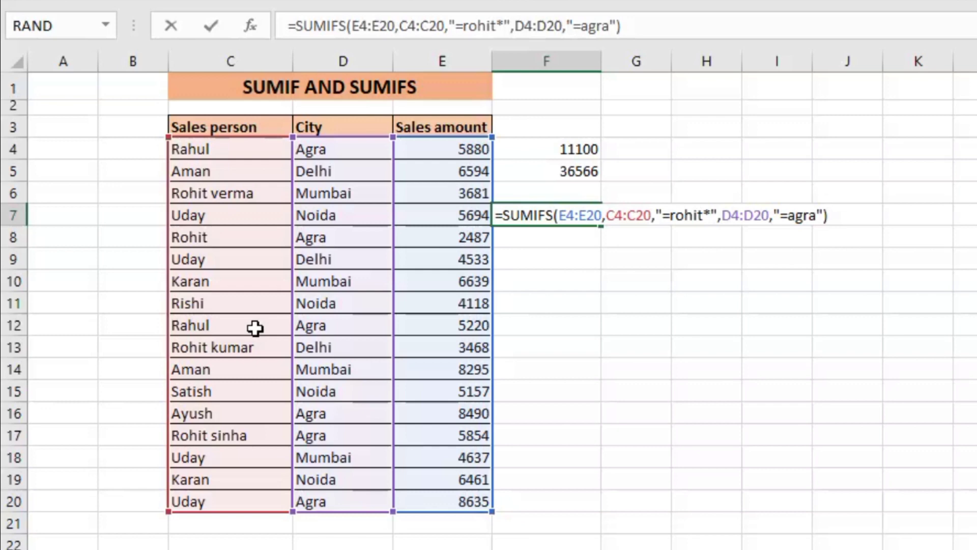
{"action": "left_click", "coordinate": [300, 260]}
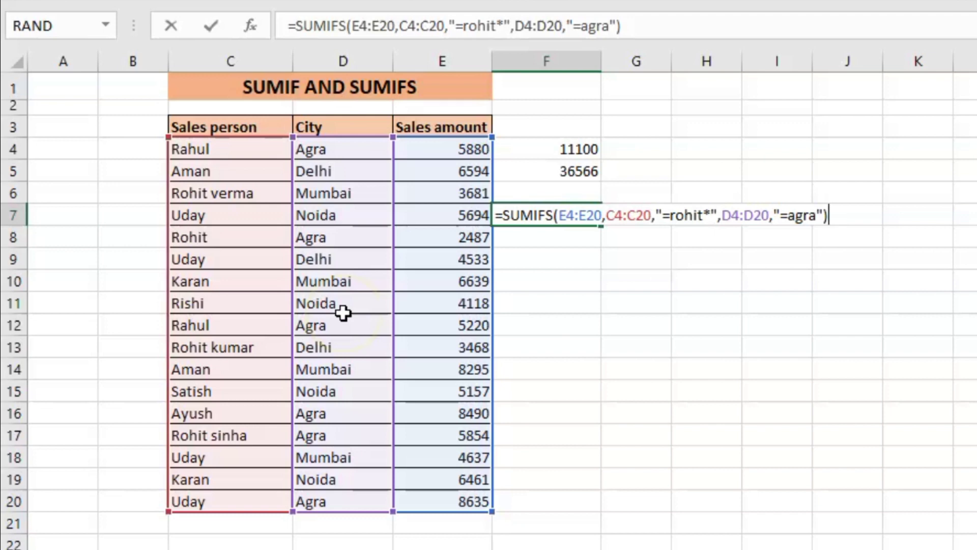
{"action": "key", "text": "ctrl+Return"}
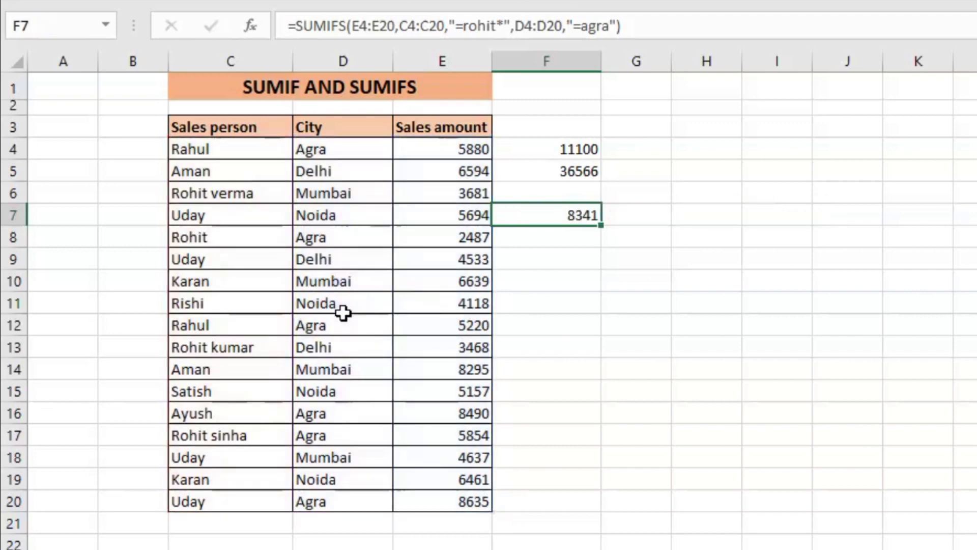
- Add an asterisk wildcard after the first name in the salesperson criterion of the SUMIF formula in F4
{"action": "key", "text": "Up"}
{"action": "key", "text": "Up"}
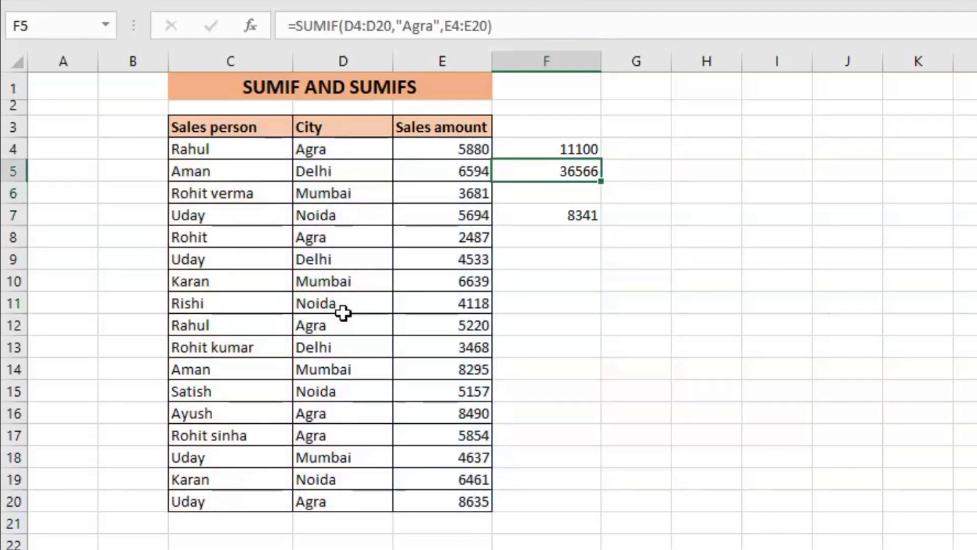
{"action": "key", "text": "Up"}
{"action": "key", "text": "F2"}
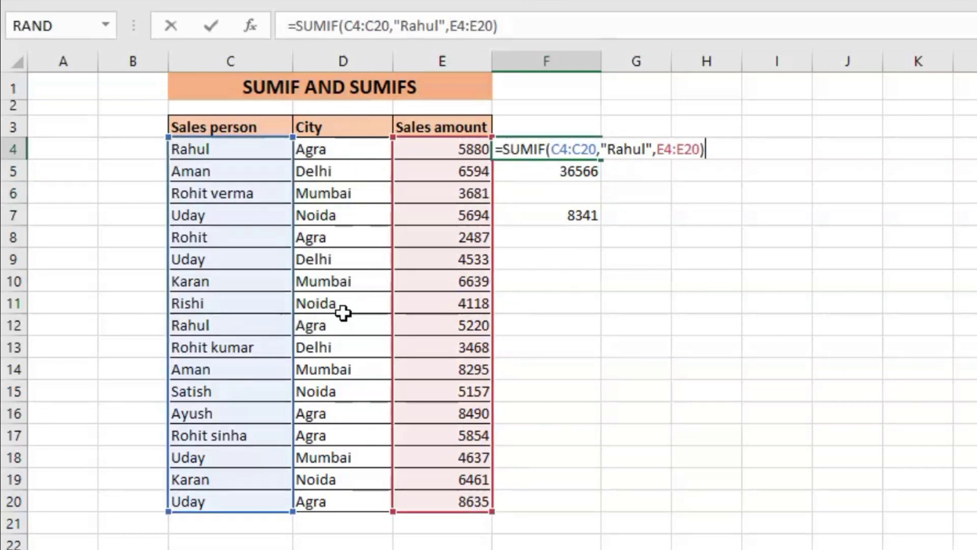
{"action": "left_click", "coordinate": [730, 151]}
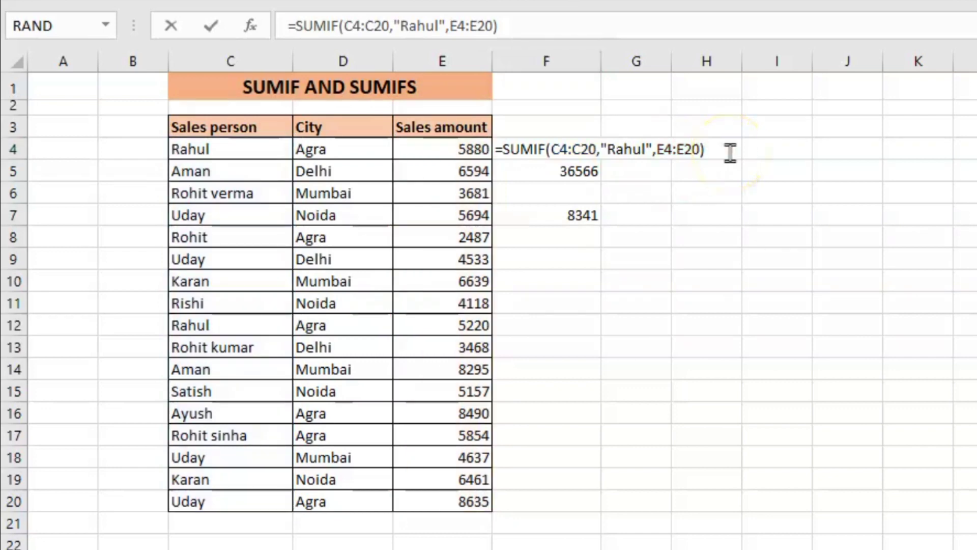
{"action": "left_click", "coordinate": [645, 151]}
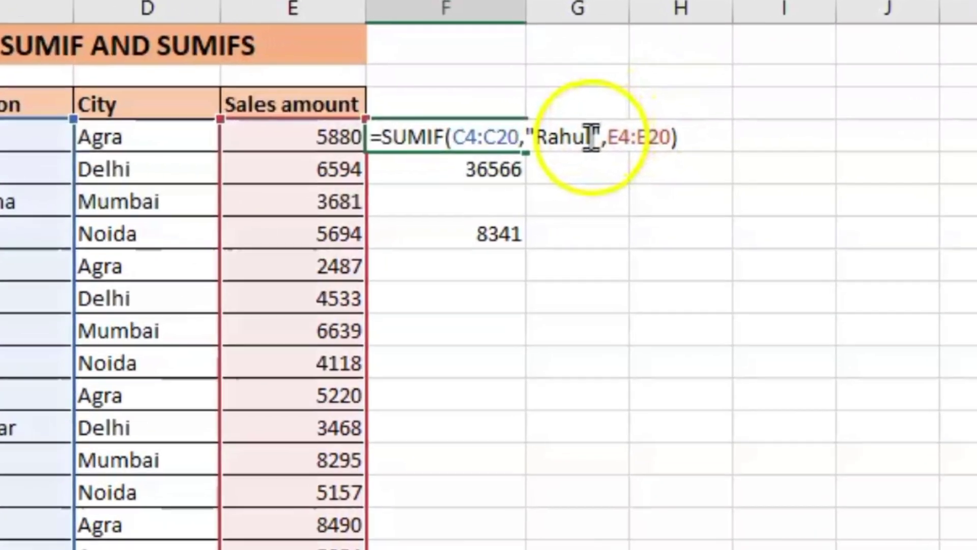
{"action": "left_click", "coordinate": [593, 137]}
{"action": "type", "text": "*"}
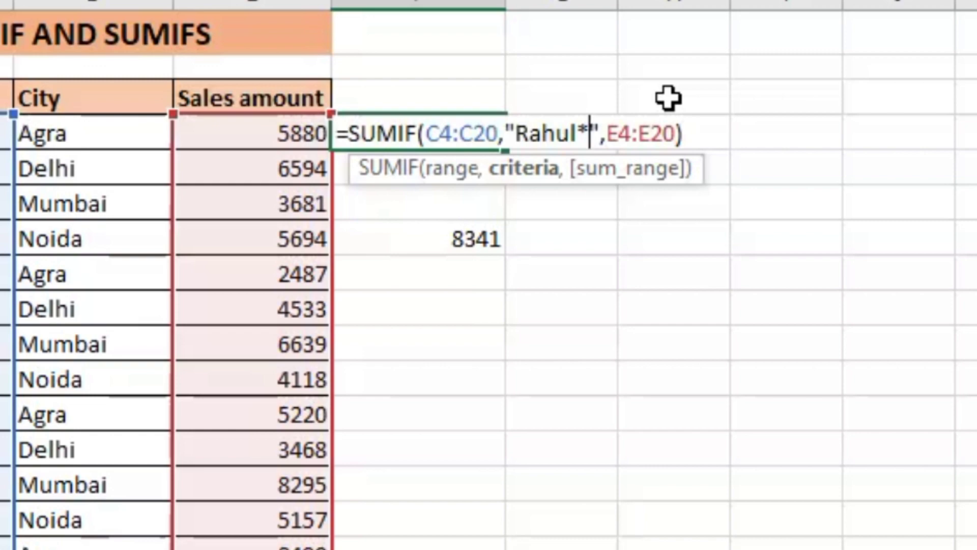
{"action": "key", "text": "Return"}
{"action": "key", "text": "Up"}
- Append a surname to the salesperson's first name in C4
{"action": "key", "text": "Left"}
{"action": "key", "text": "Left"}
{"action": "key", "text": "Left"}
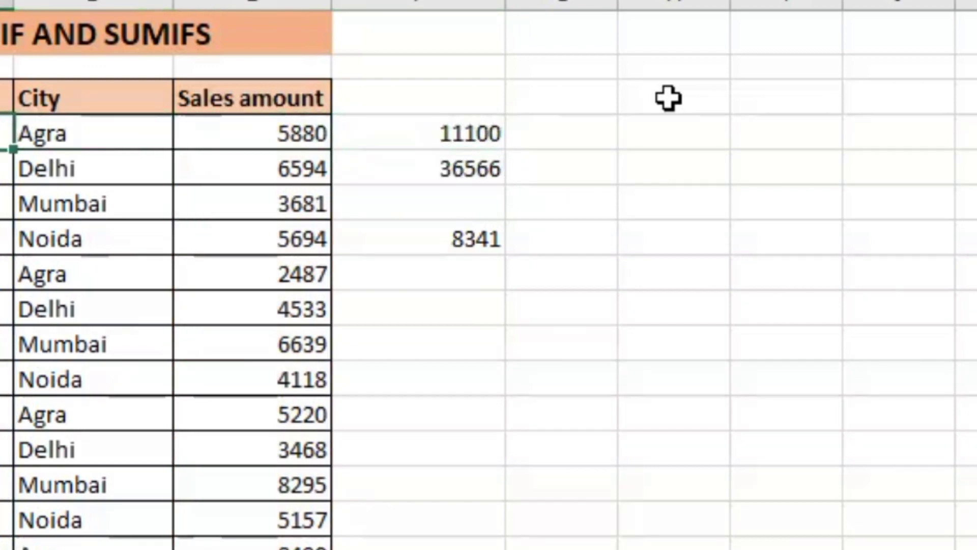
{"action": "key", "text": "F2"}
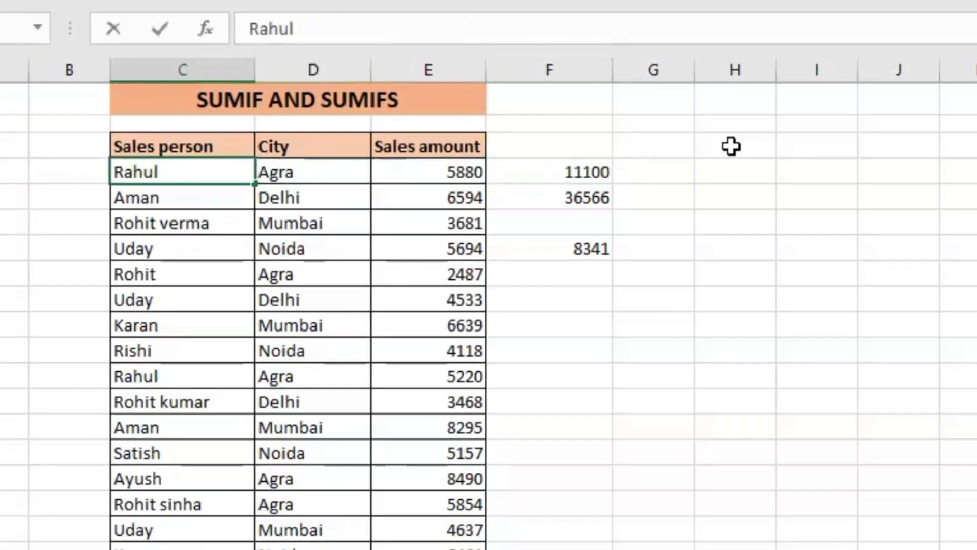
{"action": "type", "text": "verma"}
{"action": "key", "text": "Return"}
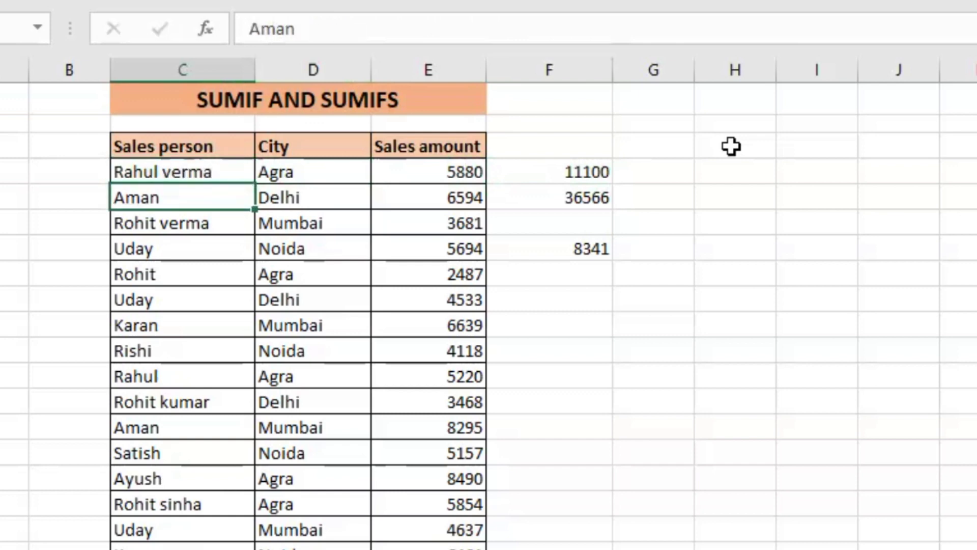
- Remove the asterisk wildcard from the SUMIF criterion in F4 and compare the formula with the full name in C4
{"action": "left_click", "coordinate": [600, 174]}
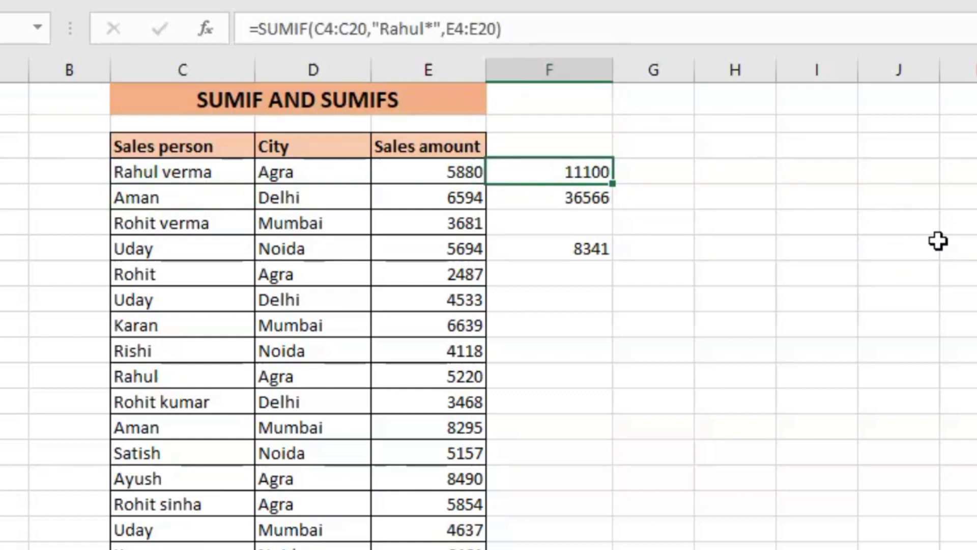
{"action": "key", "text": "F2"}
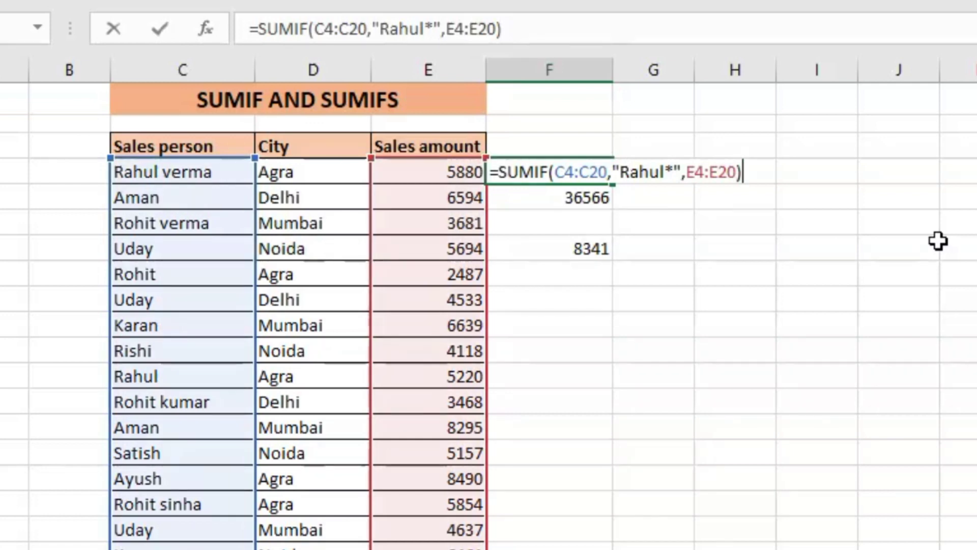
{"action": "left_click", "coordinate": [673, 173]}
{"action": "key", "text": "BackSpace"}
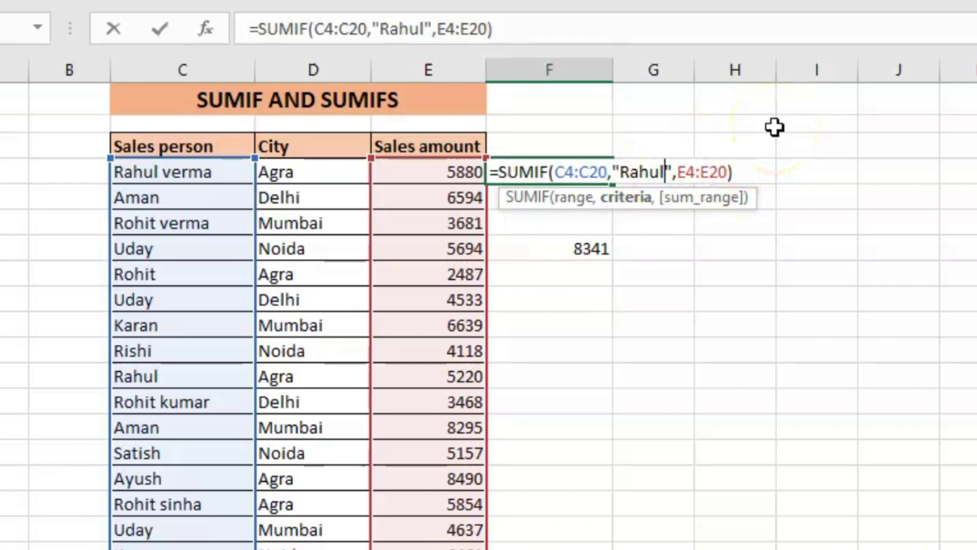
{"action": "key", "text": "Return"}
{"action": "key", "text": "Up"}
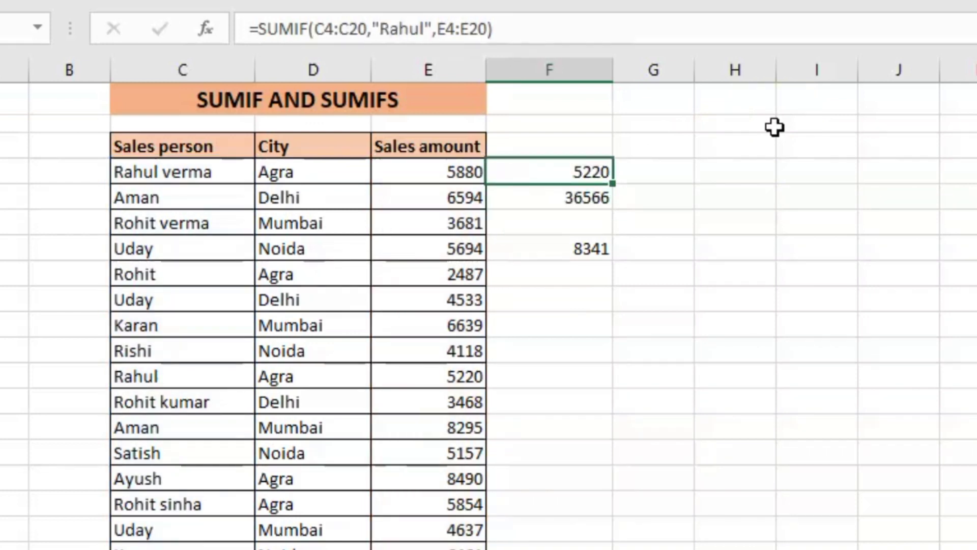
{"action": "left_click", "coordinate": [181, 161]}
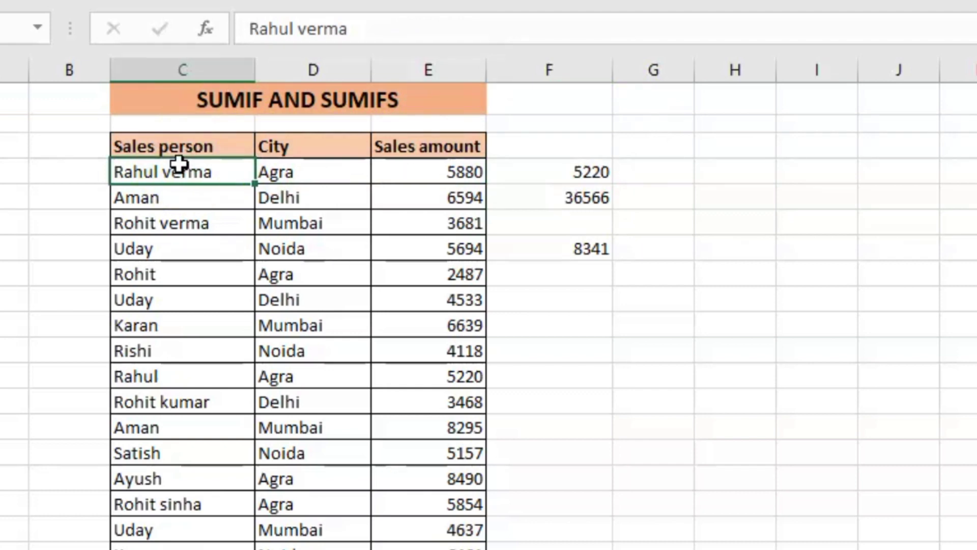
{"action": "left_click", "coordinate": [609, 174]}
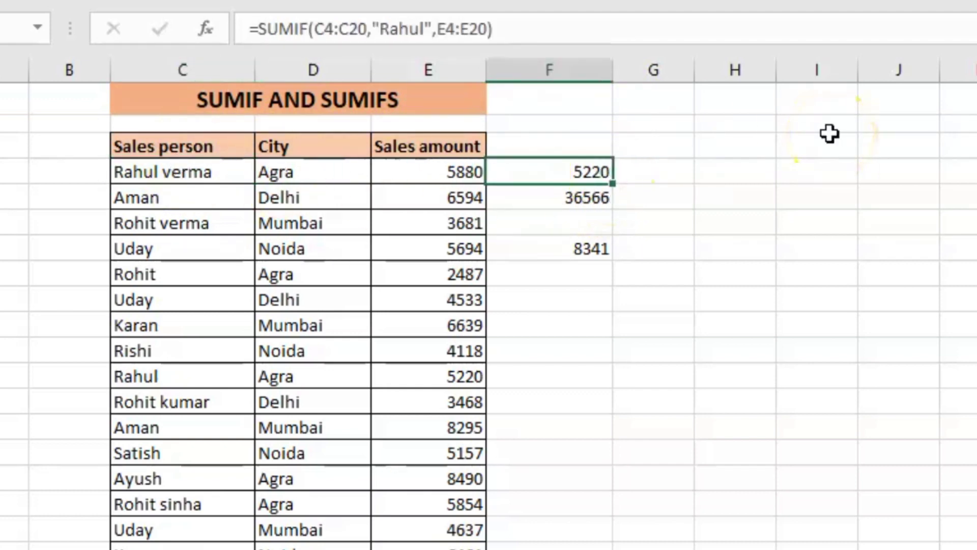